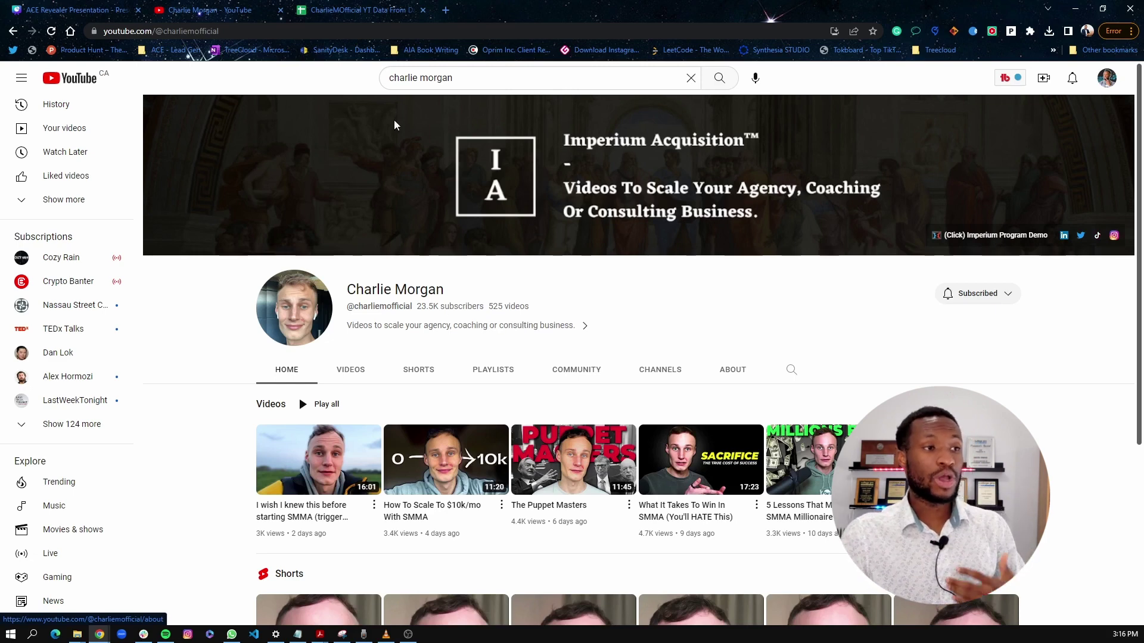
# Switch to the lead data spreadsheet and examine its header row from the email column across to the state column
pyautogui.click(369, 10)
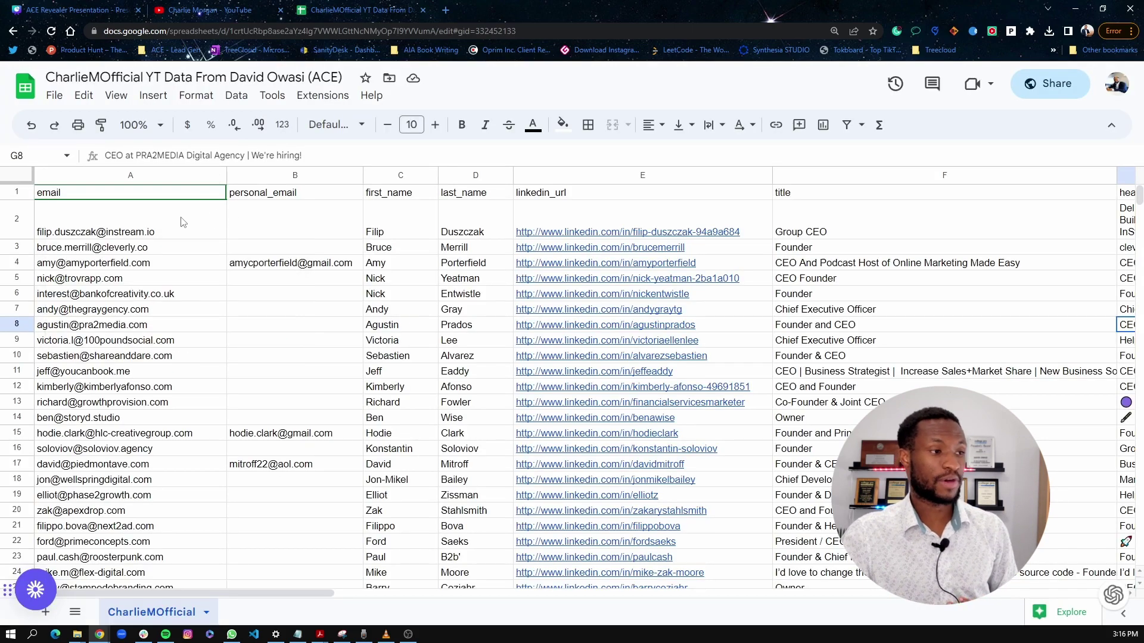
pyautogui.click(142, 198)
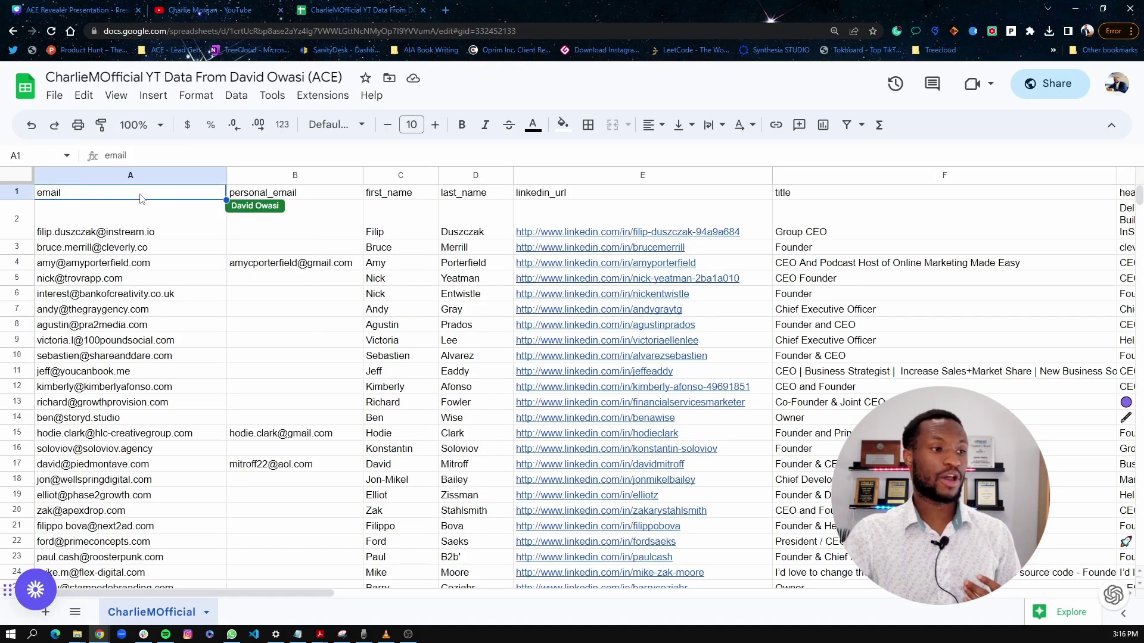
pyautogui.press('Right')
pyautogui.press('Right')
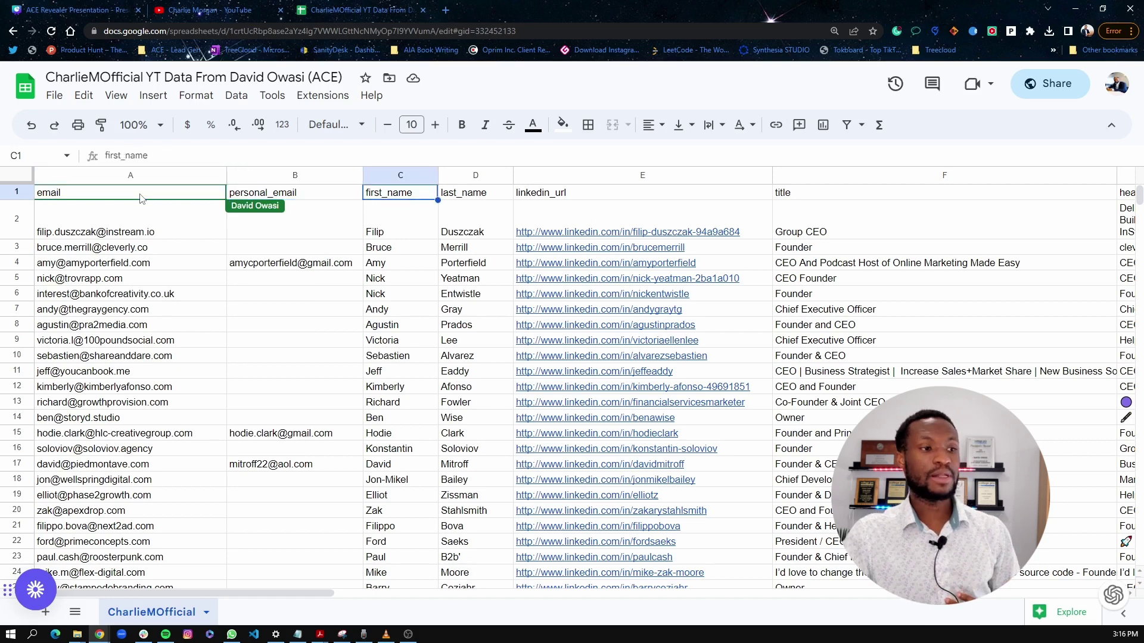
pyautogui.press('Right')
pyautogui.press('Right')
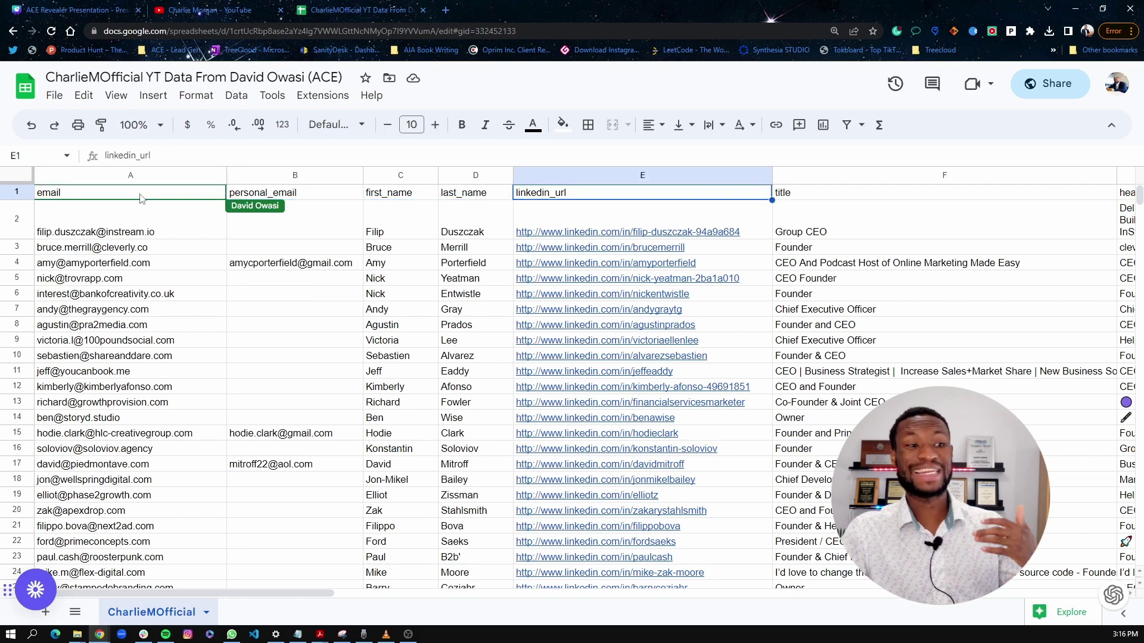
pyautogui.press('Right')
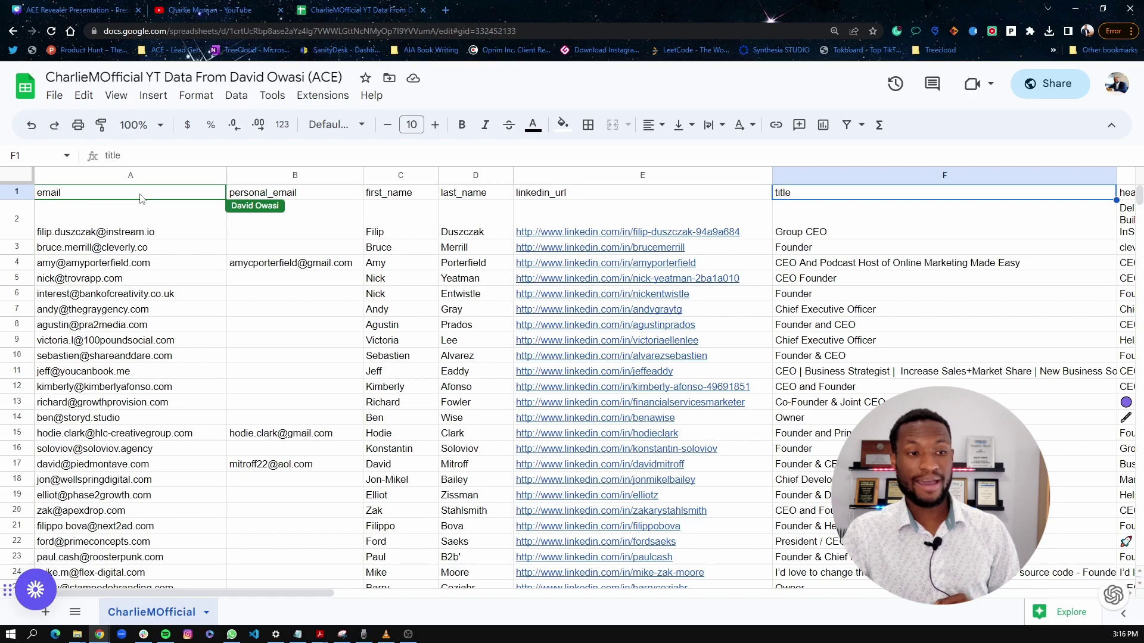
pyautogui.press('Right')
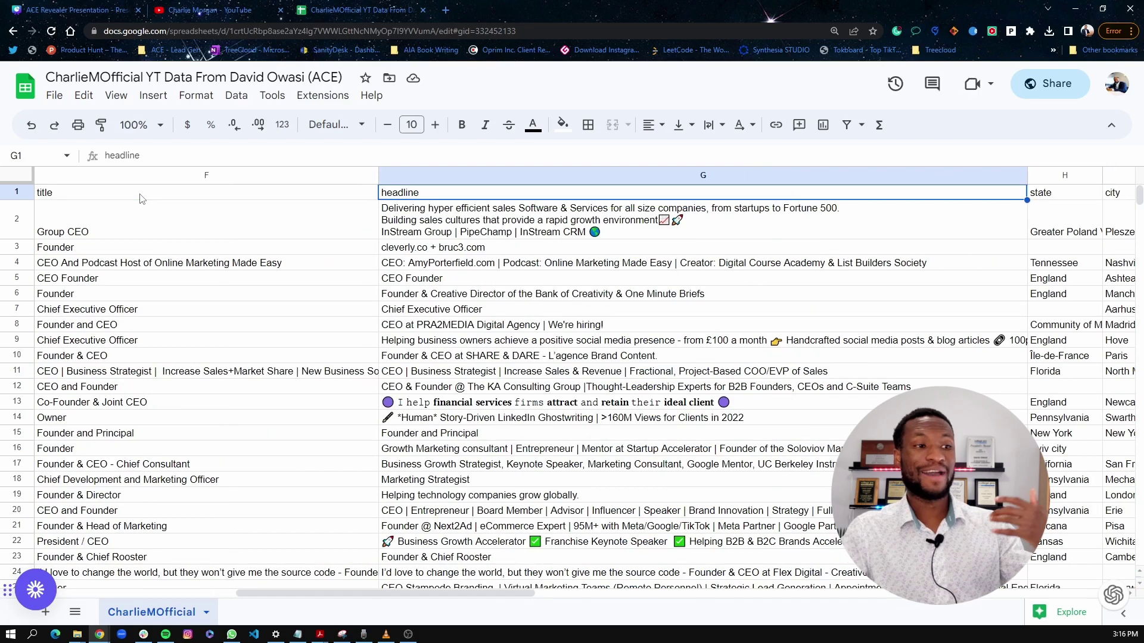
pyautogui.press('Down')
pyautogui.press('Up')
pyautogui.press('Down')
pyautogui.press('Up')
pyautogui.press('Right')
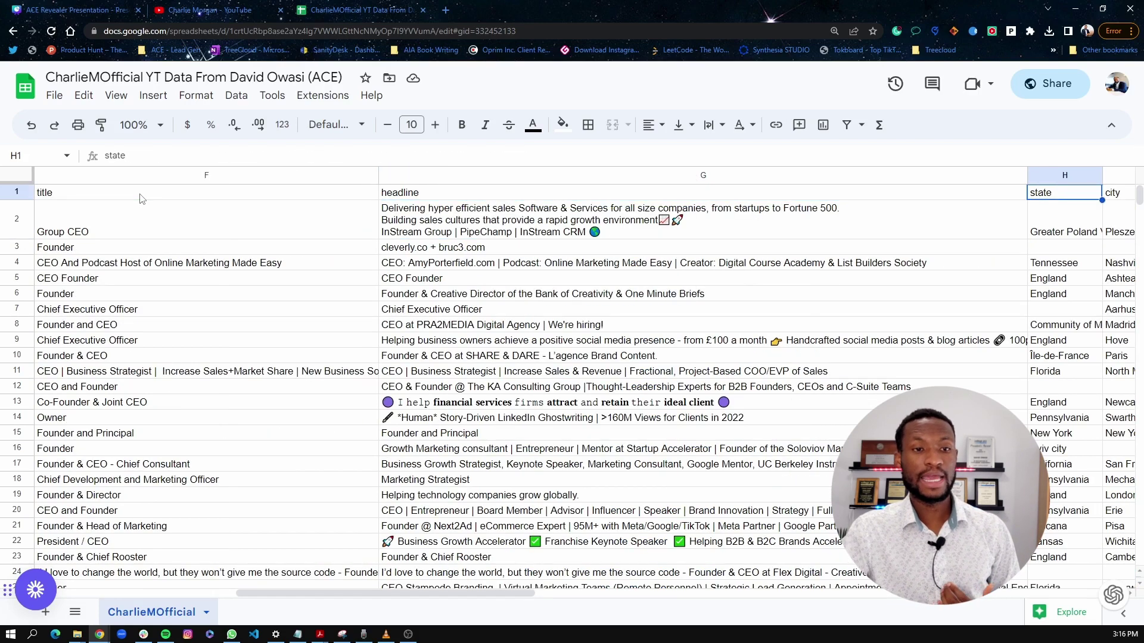
# Move along the headers to organization_name and widen that column to fit its full header
pyautogui.press('Right')
pyautogui.press('Left')
pyautogui.press('Right')
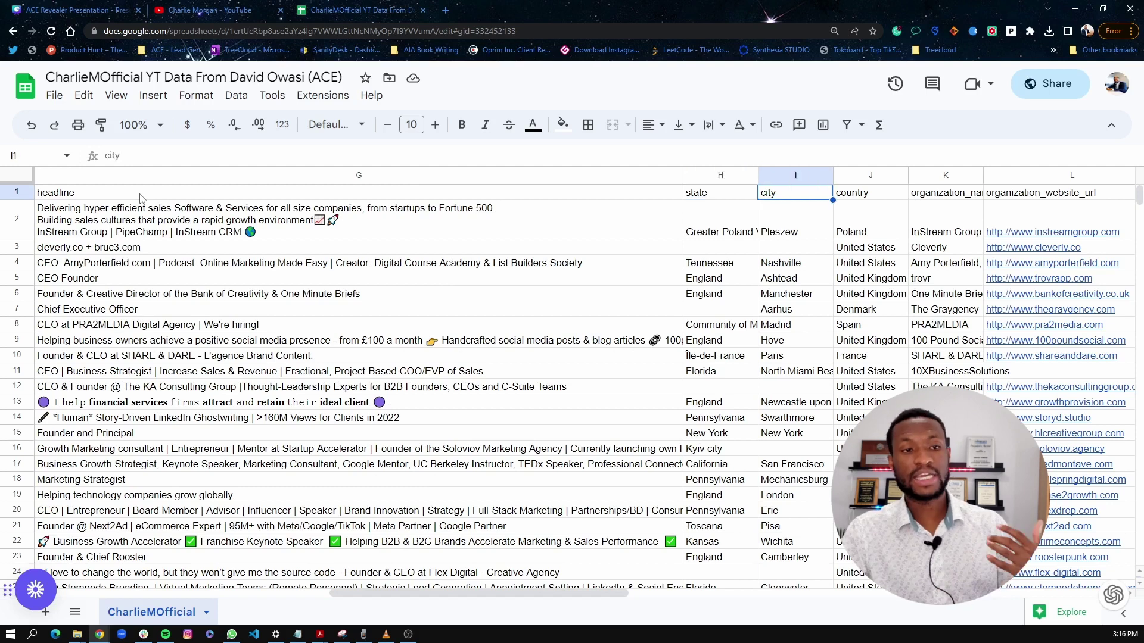
pyautogui.press('Right')
pyautogui.press('Right')
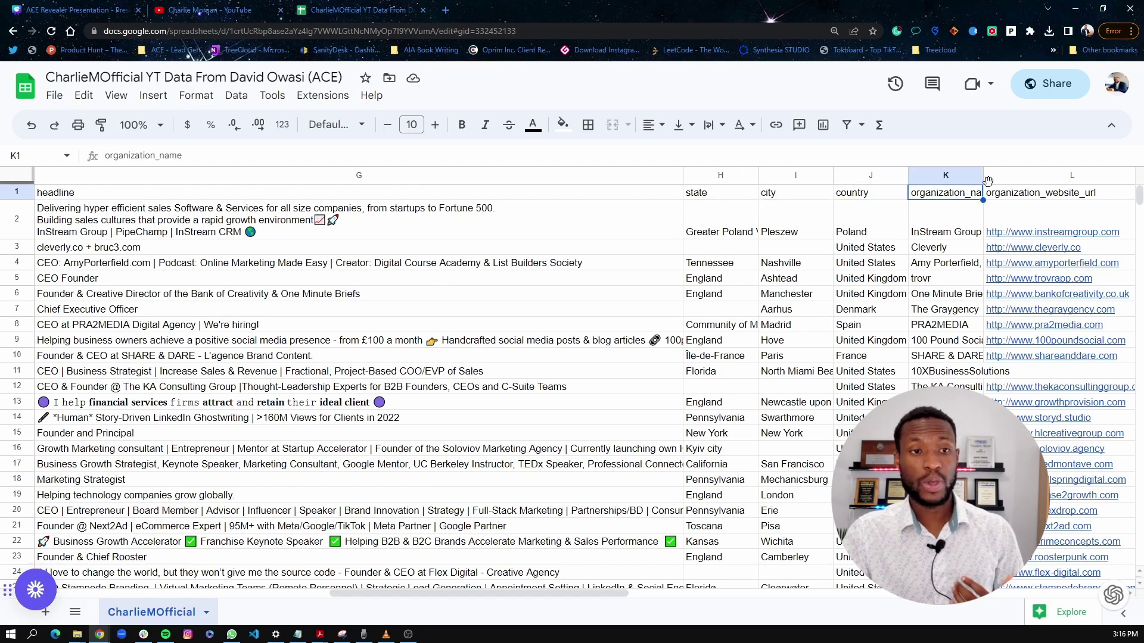
pyautogui.moveTo(980, 179); pyautogui.dragTo(1020, 179)
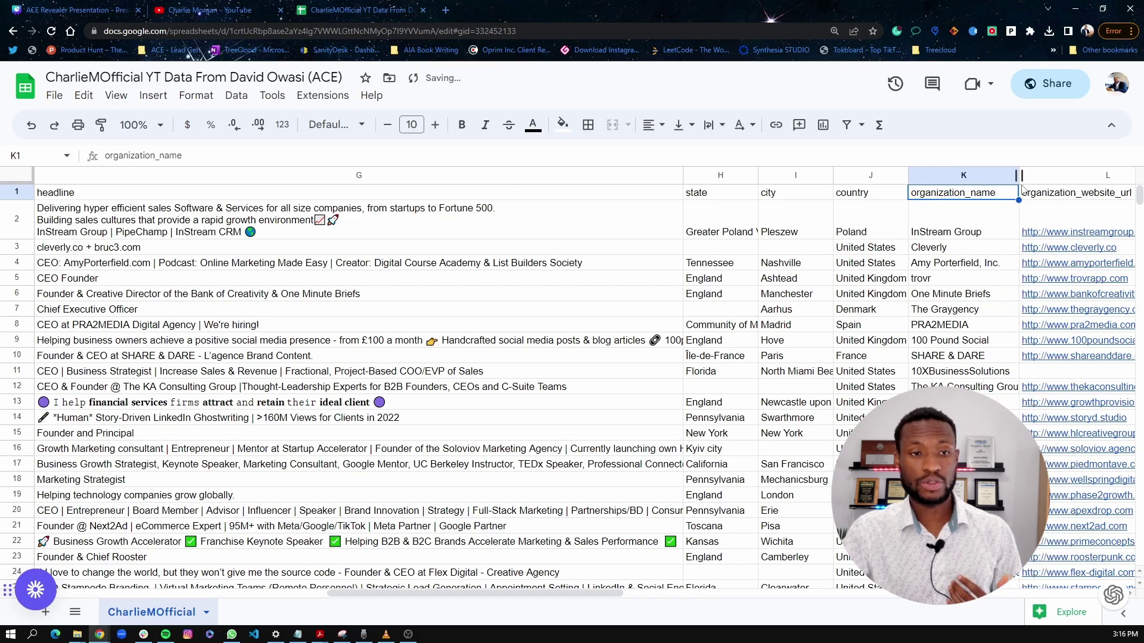
# Examine the organization headers from organization_website_url to the last filled column, and return to the email header in A1
pyautogui.press('Right')
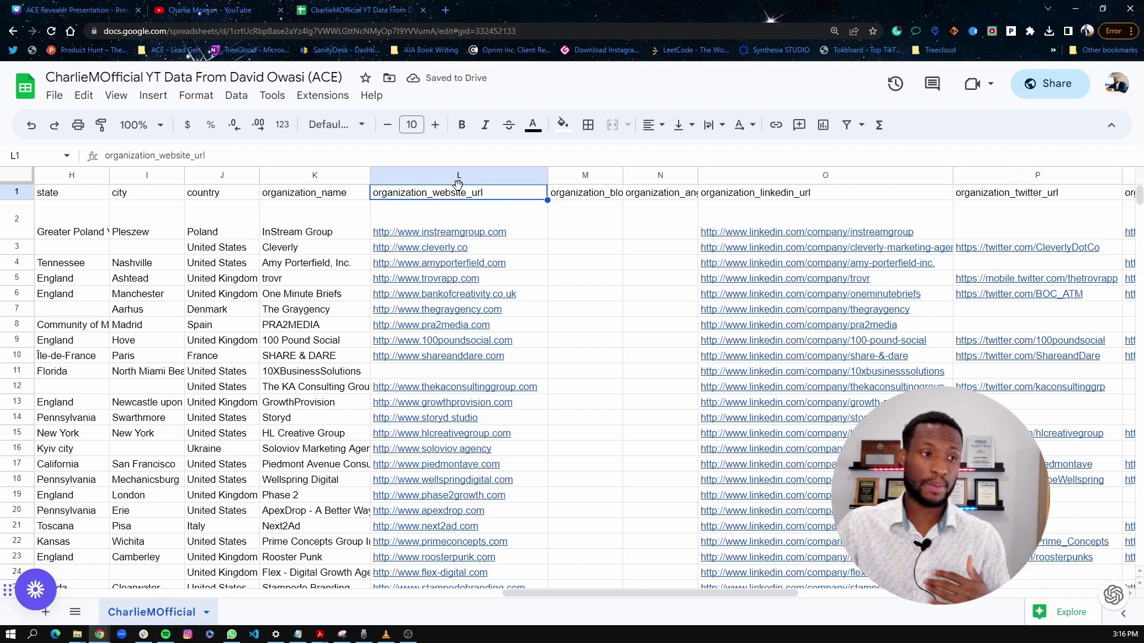
pyautogui.press('Right')
pyautogui.press('Right')
pyautogui.press('Right')
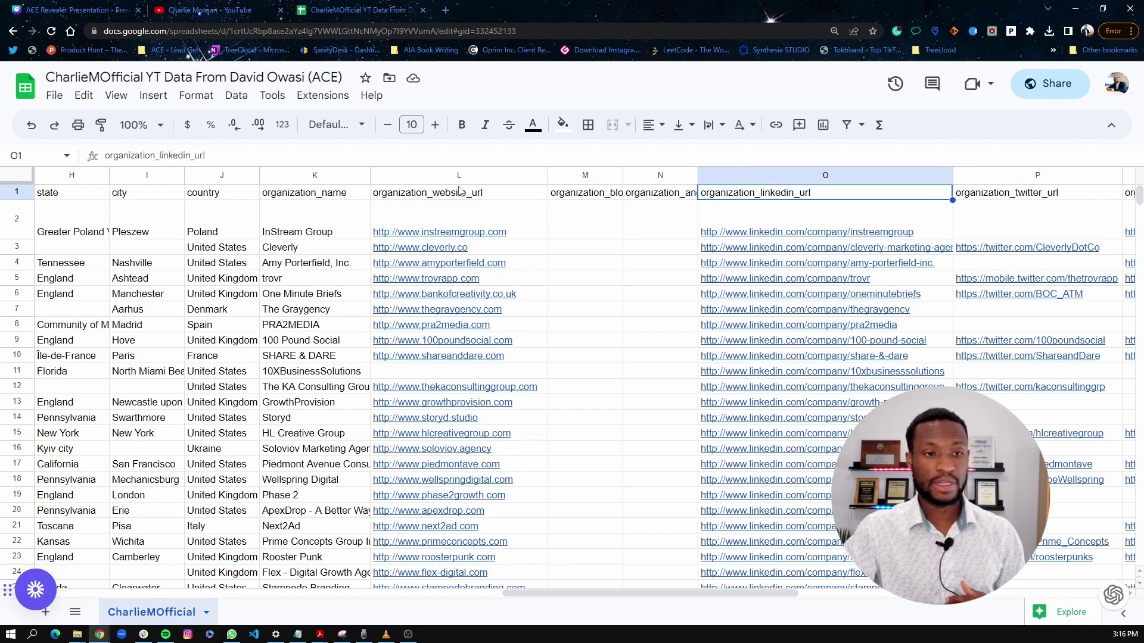
pyautogui.press('Right')
pyautogui.press('Right')
pyautogui.press('Right')
pyautogui.press('Right')
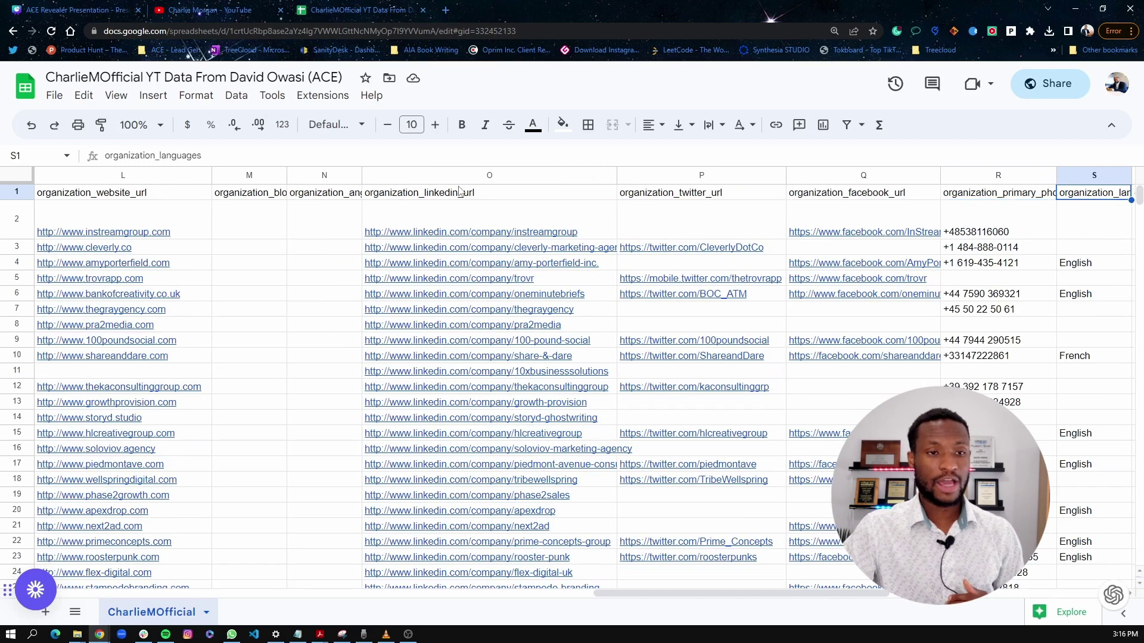
pyautogui.press('Right')
pyautogui.press('Right')
pyautogui.press('Right')
pyautogui.press('Right')
pyautogui.press('Right')
pyautogui.press('Right')
pyautogui.press('Right')
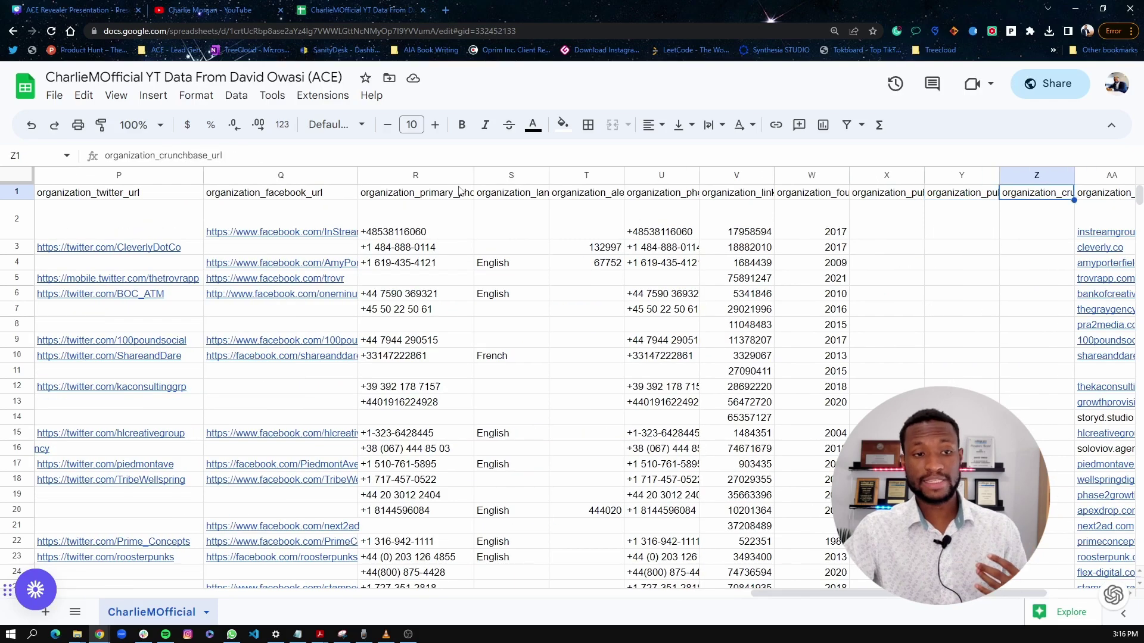
pyautogui.press('Right')
pyautogui.press('Right')
pyautogui.press('Right')
pyautogui.press('Right')
pyautogui.press('Left')
pyautogui.press('Left')
pyautogui.press('Left')
pyautogui.press('Left')
pyautogui.press('Left')
pyautogui.press('Left')
pyautogui.press('Left')
pyautogui.press('Left')
pyautogui.press('Left')
pyautogui.press('Left')
pyautogui.press('Left')
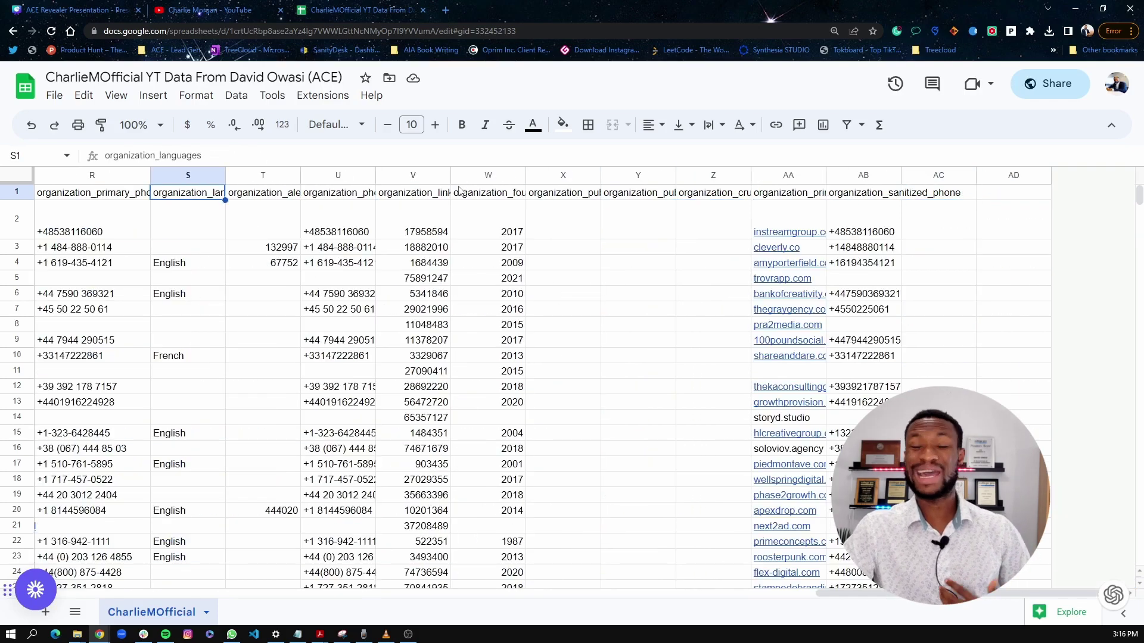
pyautogui.hotkey('ctrl', 'Left')
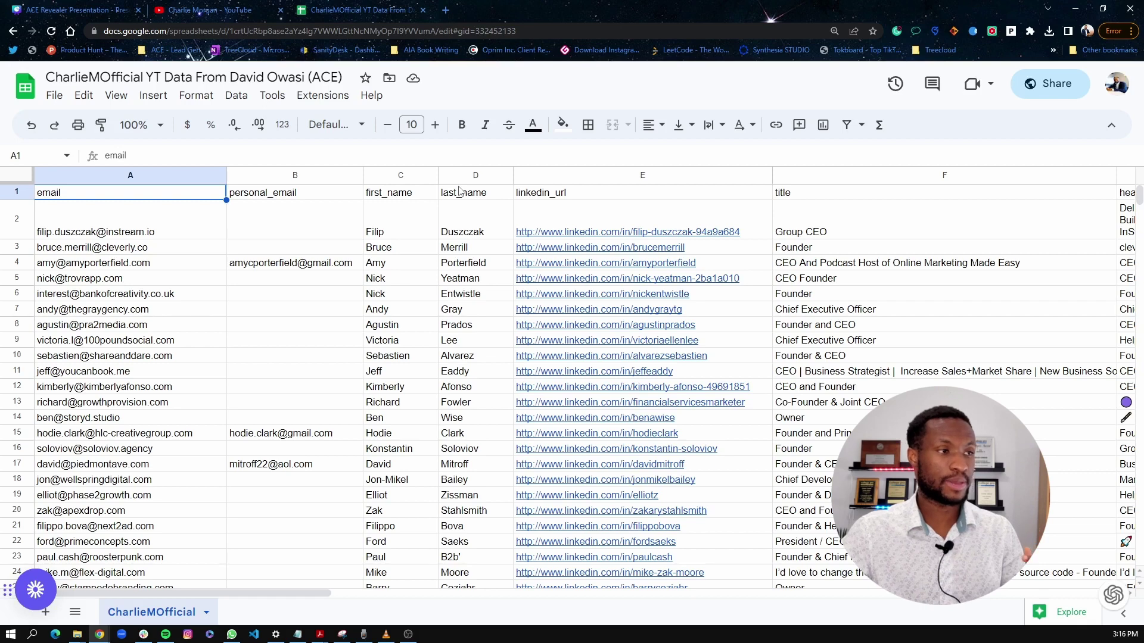
# Recheck the YouTube channel page, and search the lead spreadsheet for "agency", examining the matching headlines
pyautogui.click(218, 7)
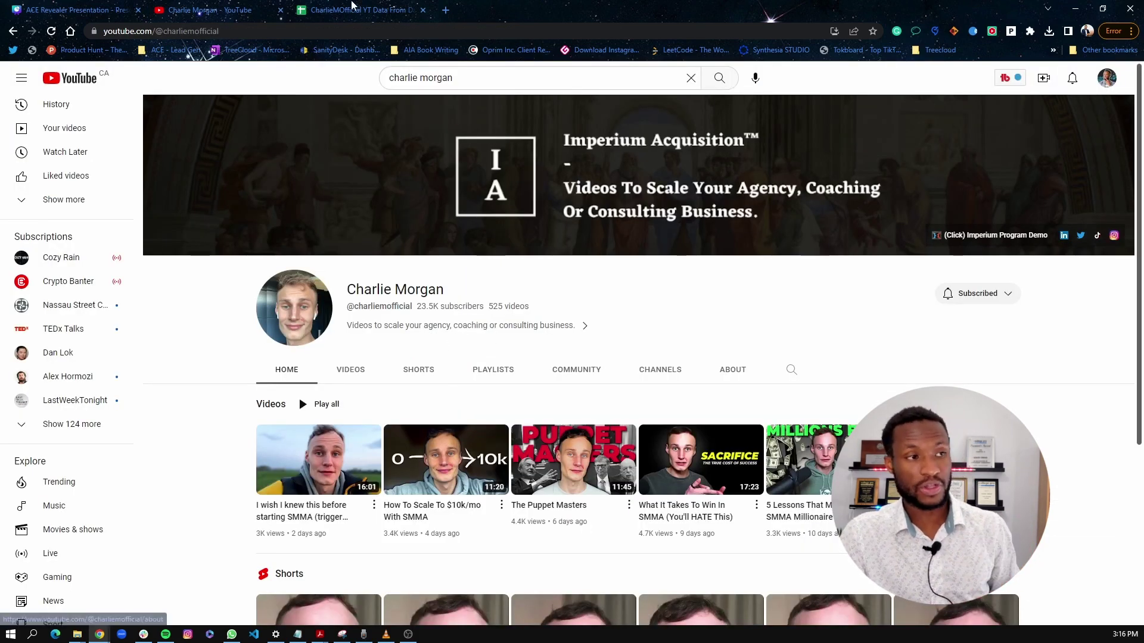
pyautogui.click(354, 7)
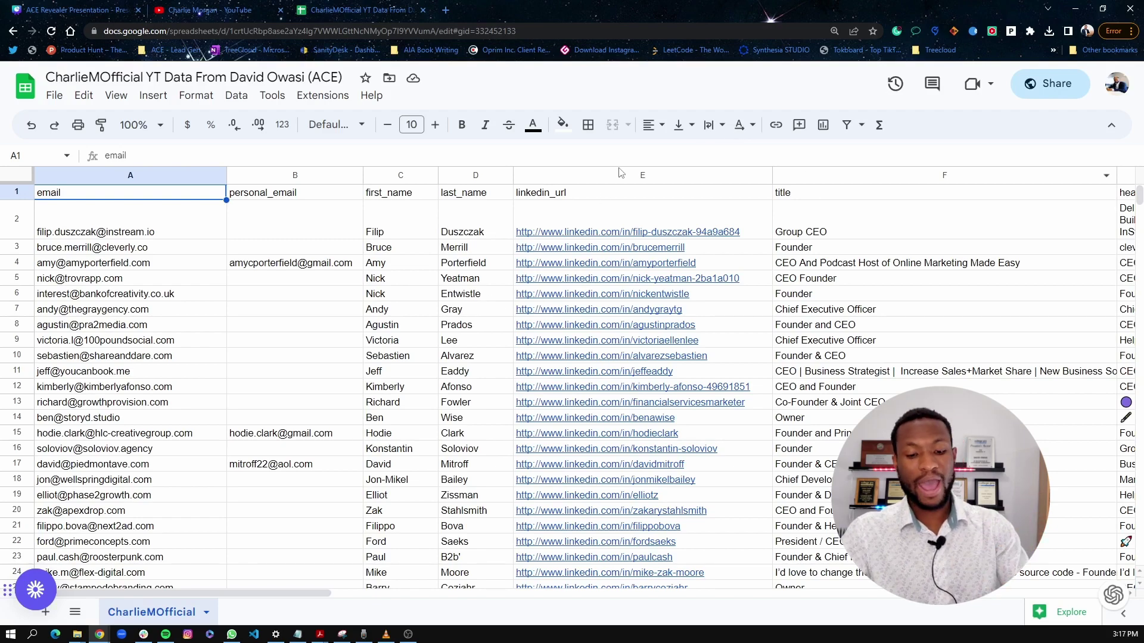
pyautogui.hotkey('ctrl', 'f')
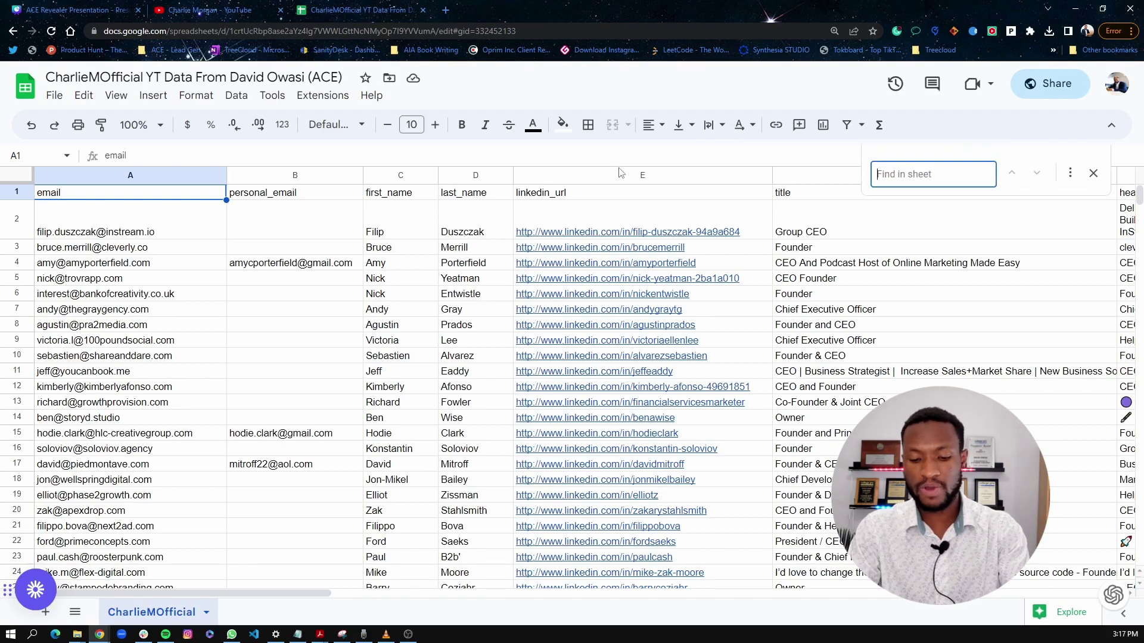
pyautogui.write('agency')
pyautogui.press('Return')
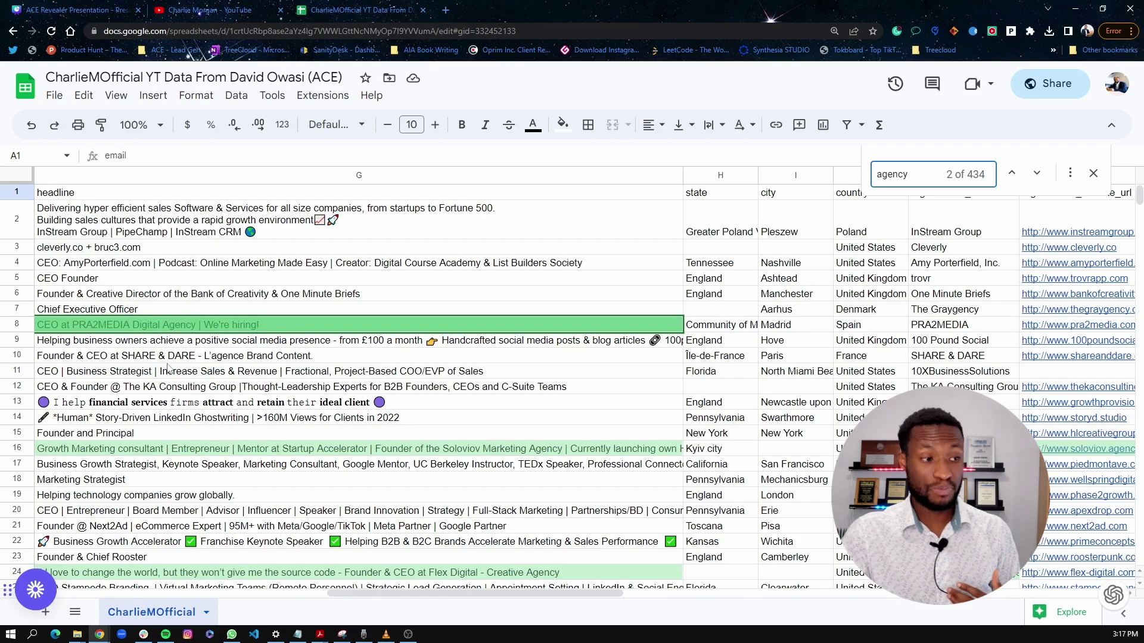
pyautogui.scroll(-7, 81, 380)
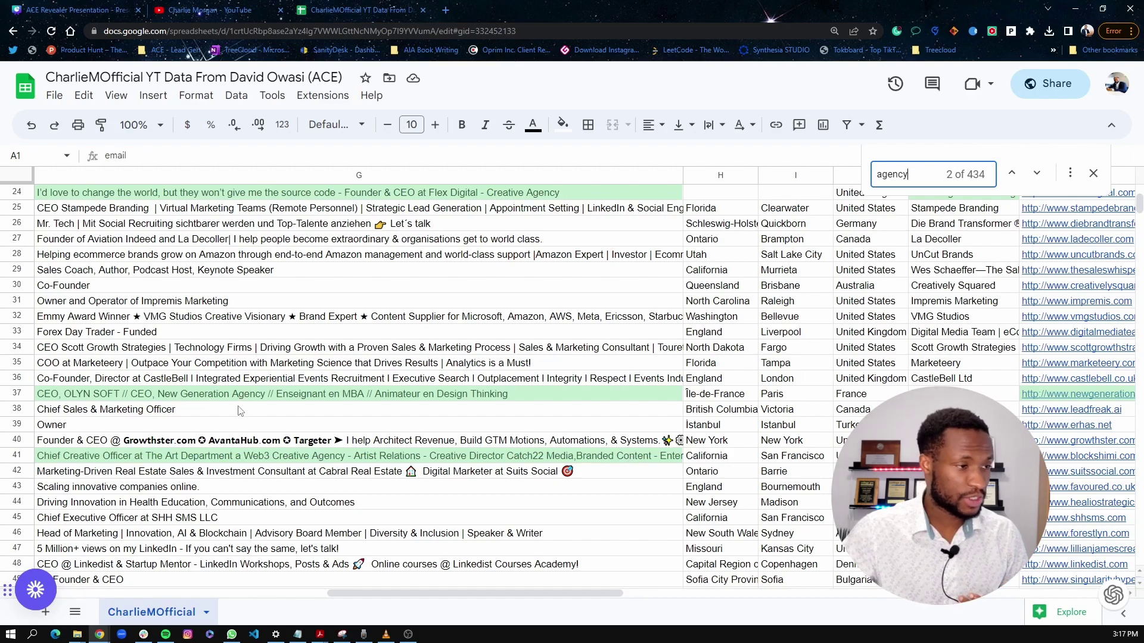
pyautogui.scroll(-4, 238, 411)
pyautogui.scroll(-2, 183, 434)
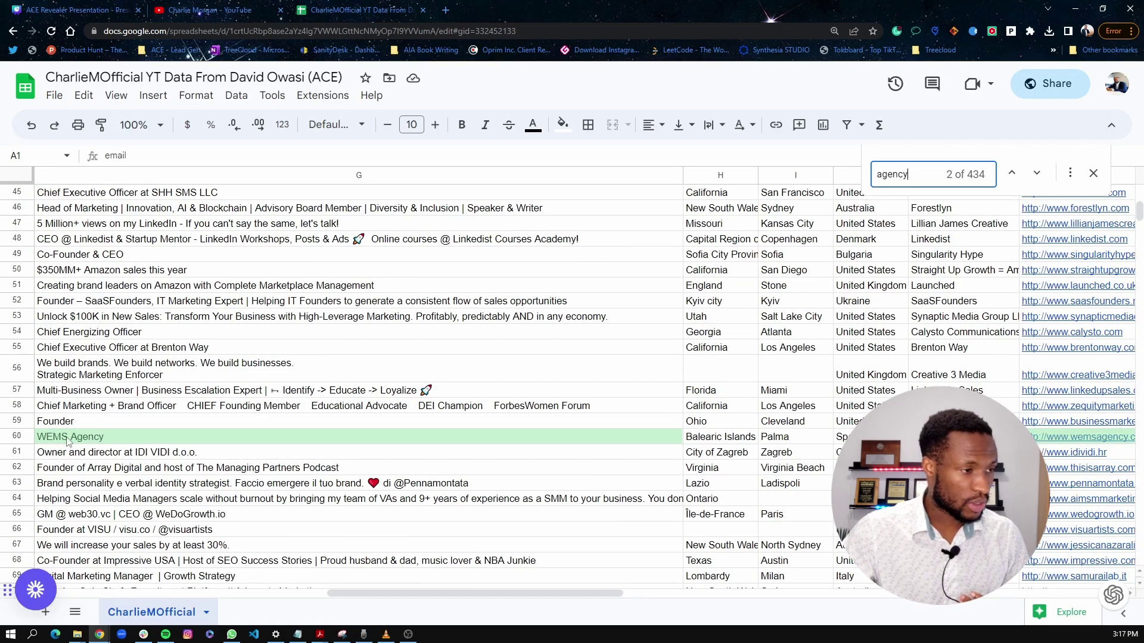
pyautogui.scroll(-6, 108, 452)
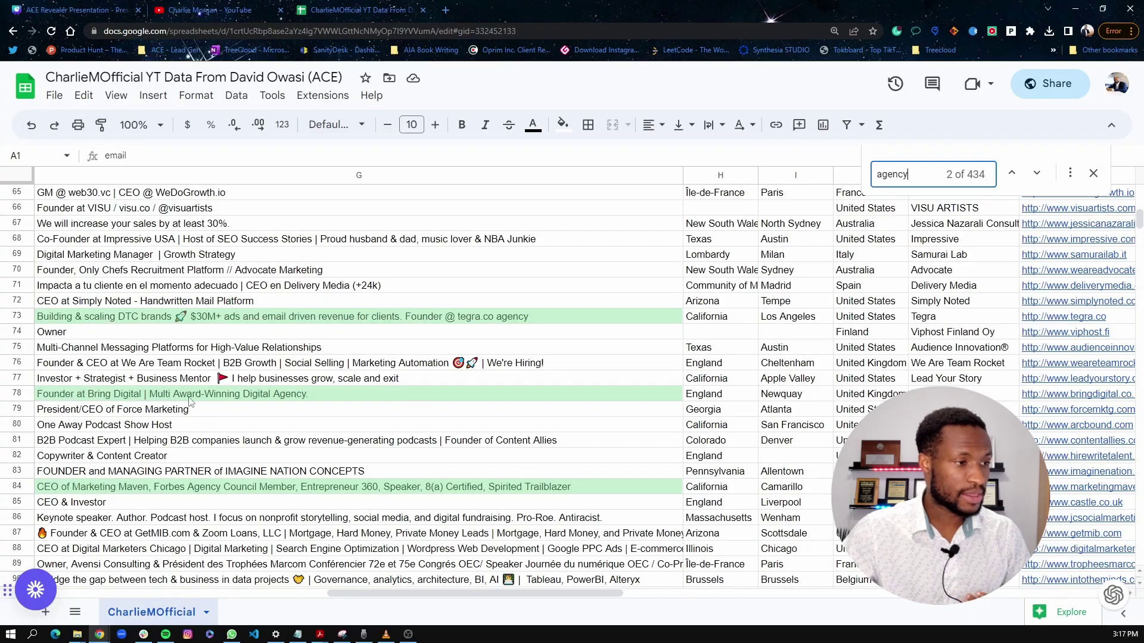
pyautogui.scroll(-20, 221, 399)
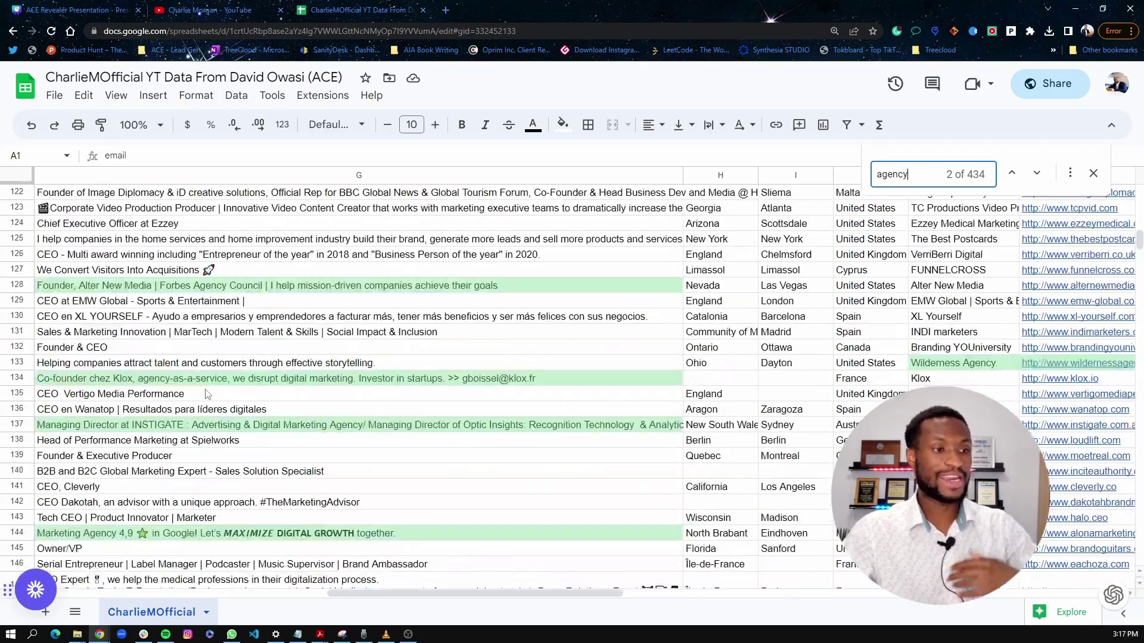
pyautogui.scroll(-13, 205, 396)
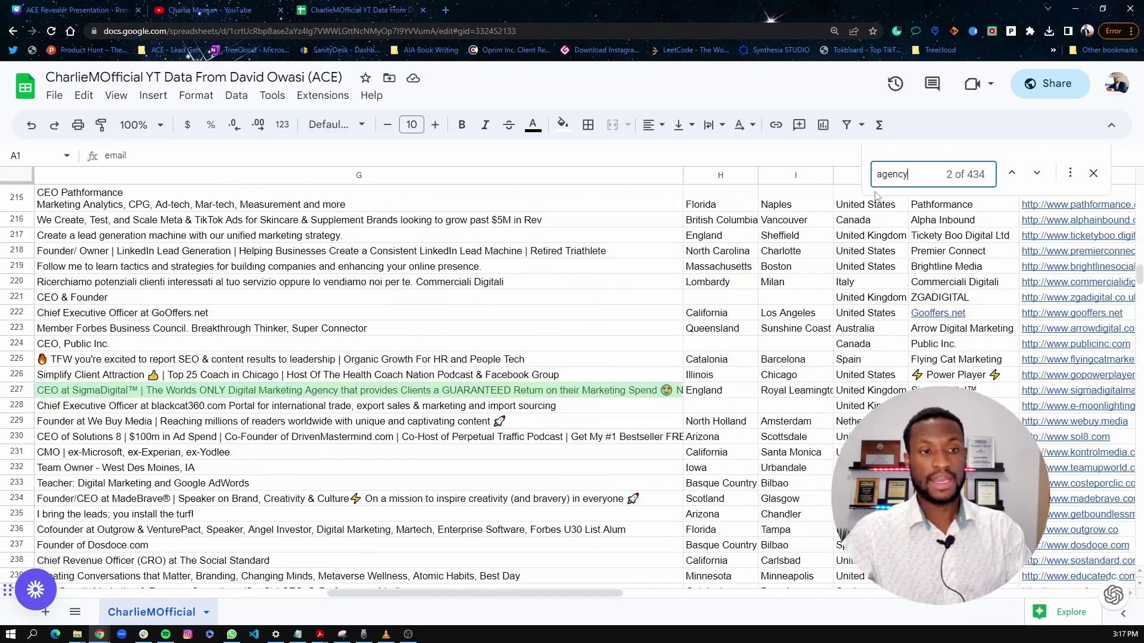
# Search the sheet for "coaches" and go to the second match
pyautogui.hotkey('ctrl', 'f')
pyautogui.write('coaches')
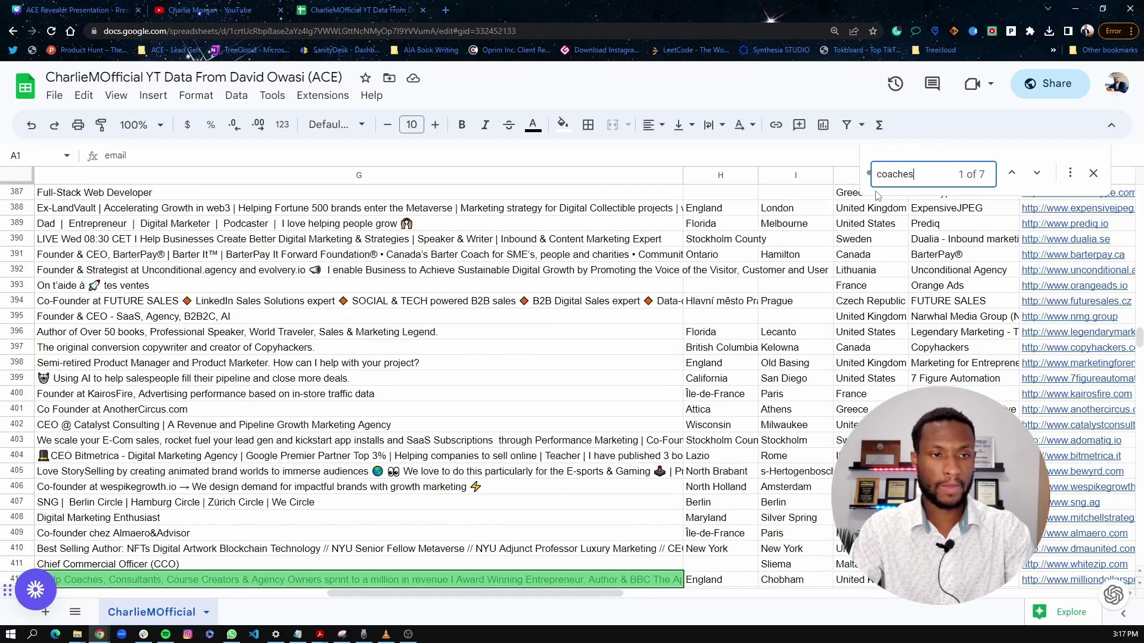
pyautogui.press('Return')
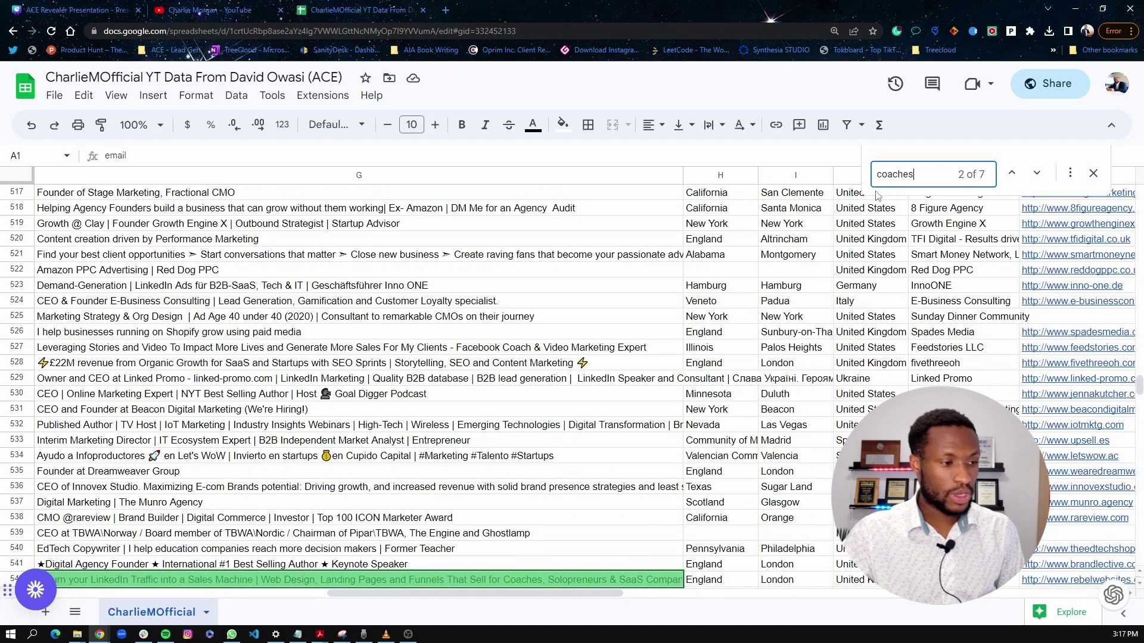
# Shorten the search term to "coach" and examine the matching entries in the headline column
pyautogui.press('BackSpace')
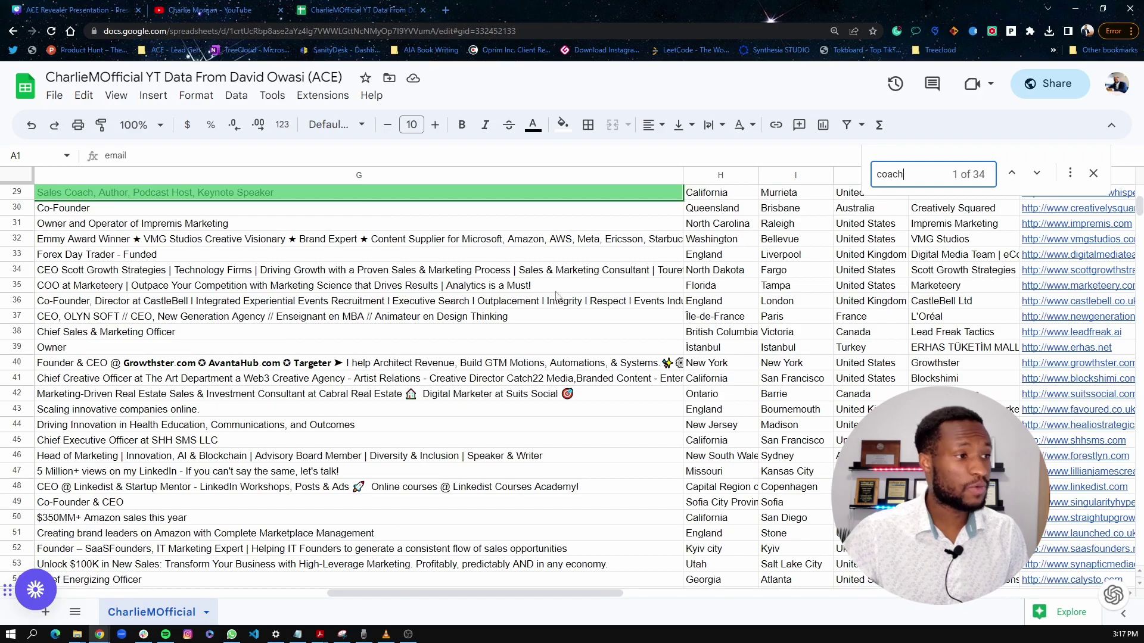
pyautogui.scroll(2, 559, 258)
pyautogui.scroll(-11, 209, 274)
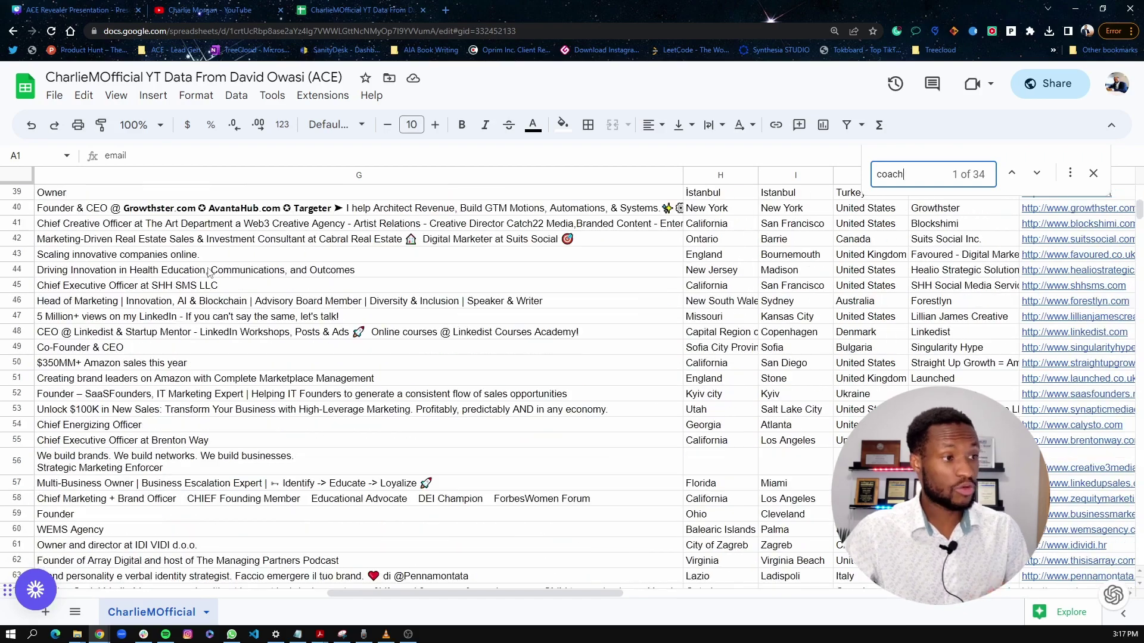
pyautogui.scroll(-6, 208, 274)
pyautogui.scroll(3, 209, 274)
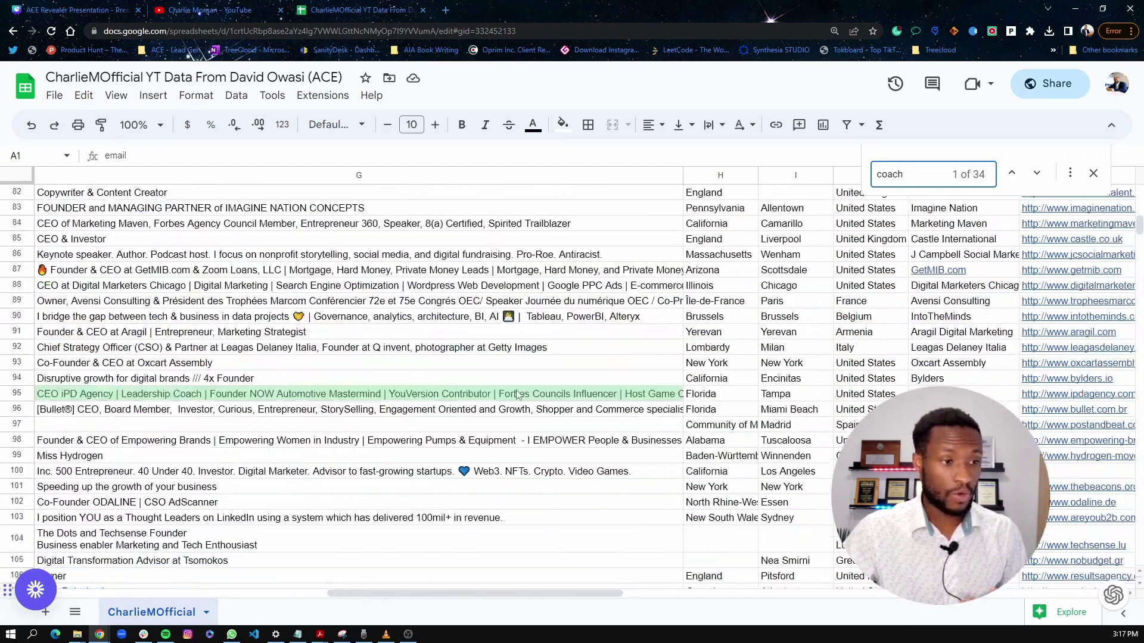
# Search the sheet for "consultant", browse the headlines, and compare them with the YouTube channel's description before returning to the sheet
pyautogui.hotkey('ctrl', 'a')
pyautogui.write('c')
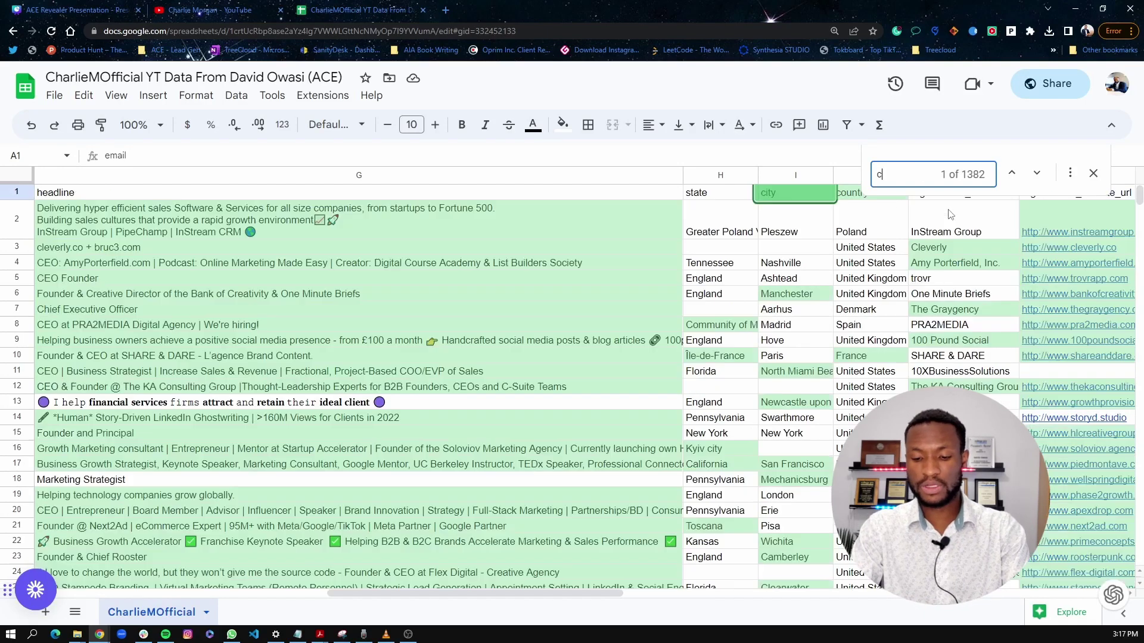
pyautogui.write('onsultant')
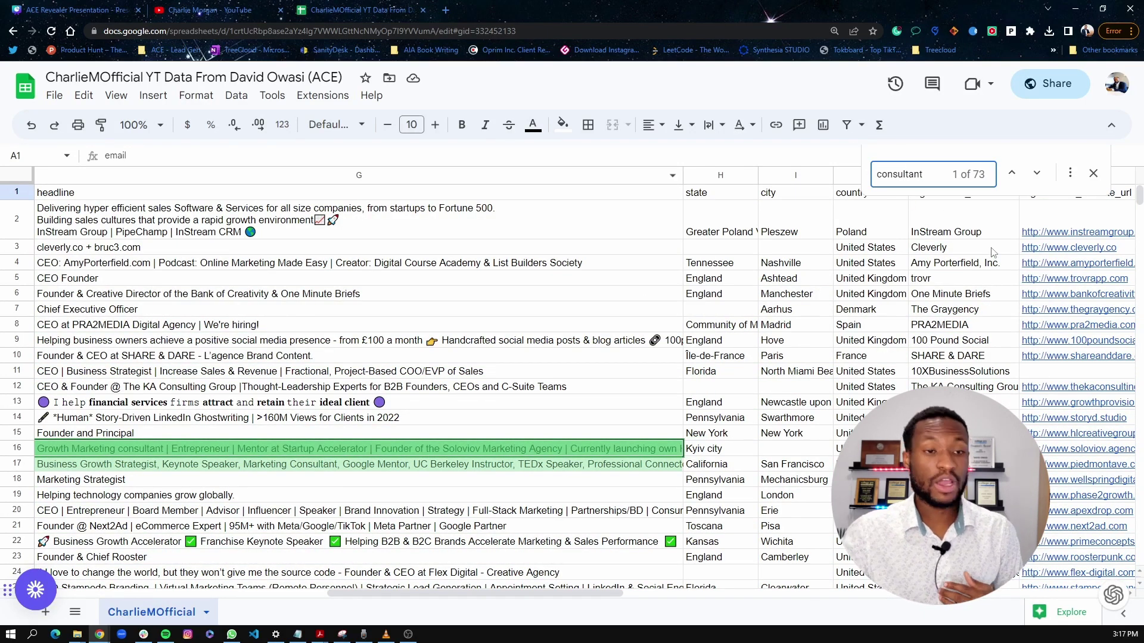
pyautogui.scroll(-5, 209, 382)
pyautogui.scroll(-10, 301, 371)
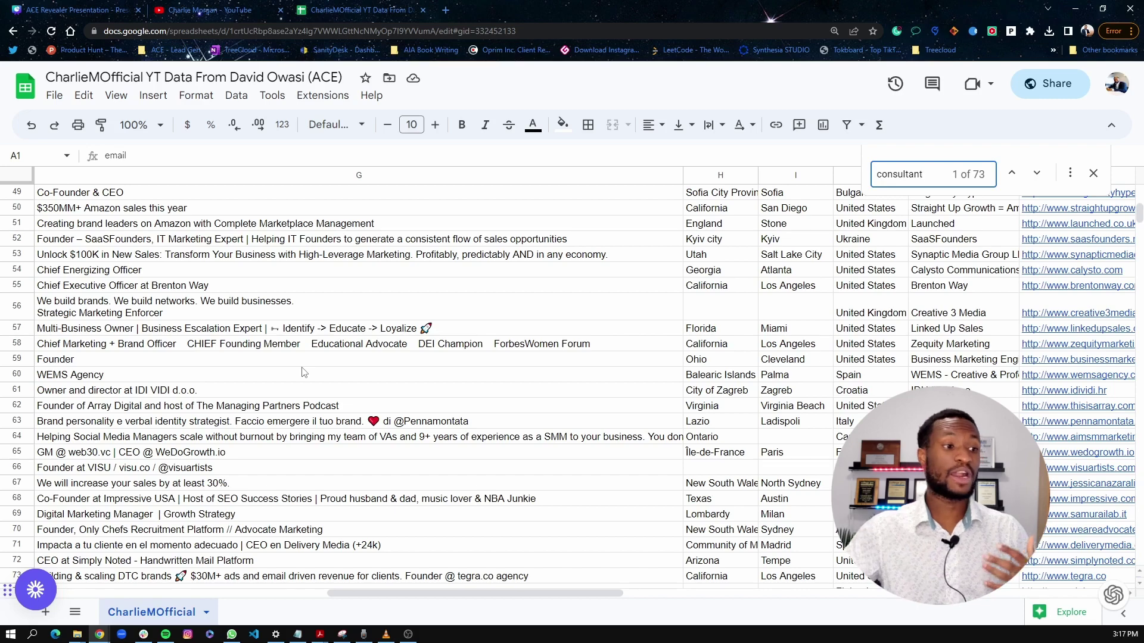
pyautogui.click(225, 7)
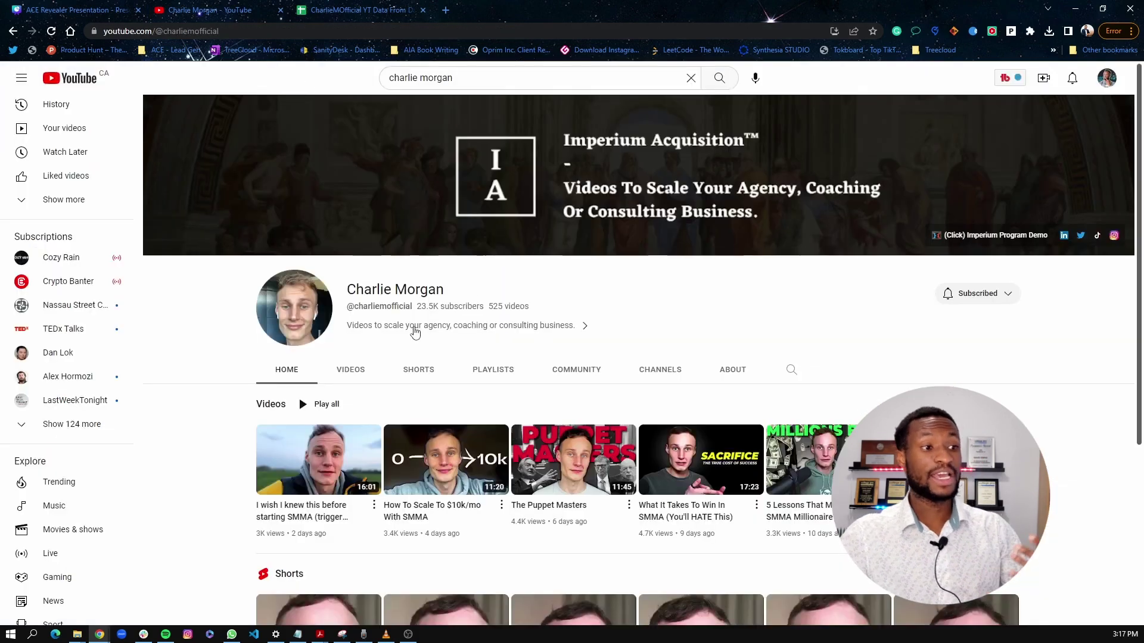
pyautogui.click(379, 7)
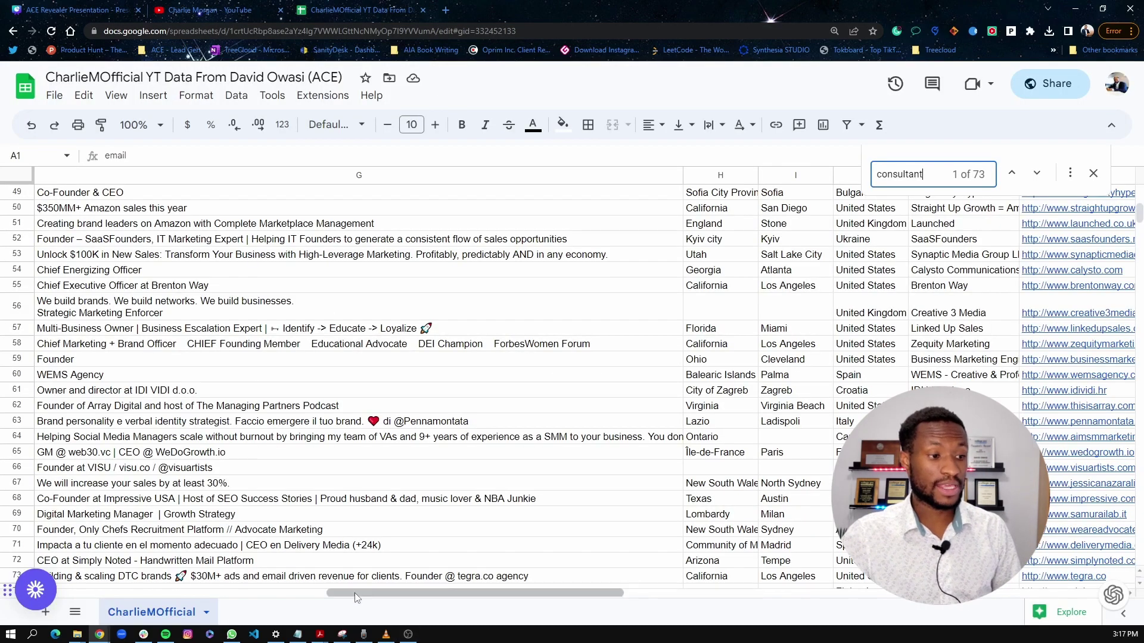
# Go back to the email column and browse down to the last lead in row 1001
pyautogui.moveTo(355, 592); pyautogui.dragTo(74, 592)
pyautogui.scroll(-5, 806, 337)
pyautogui.scroll(-20, 806, 337)
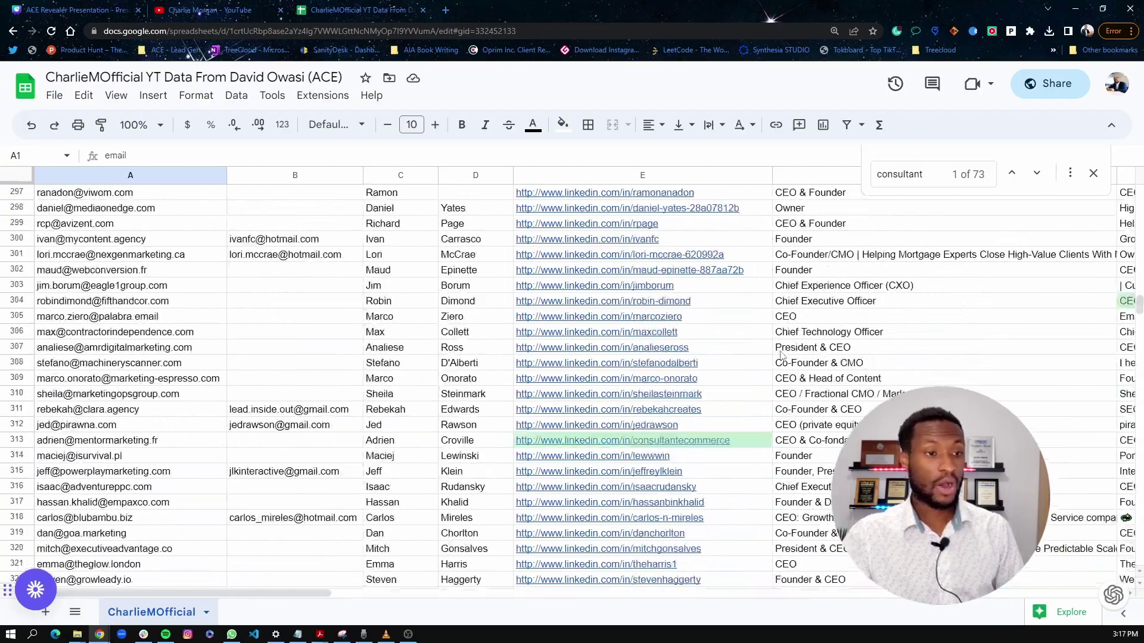
pyautogui.scroll(-20, 774, 359)
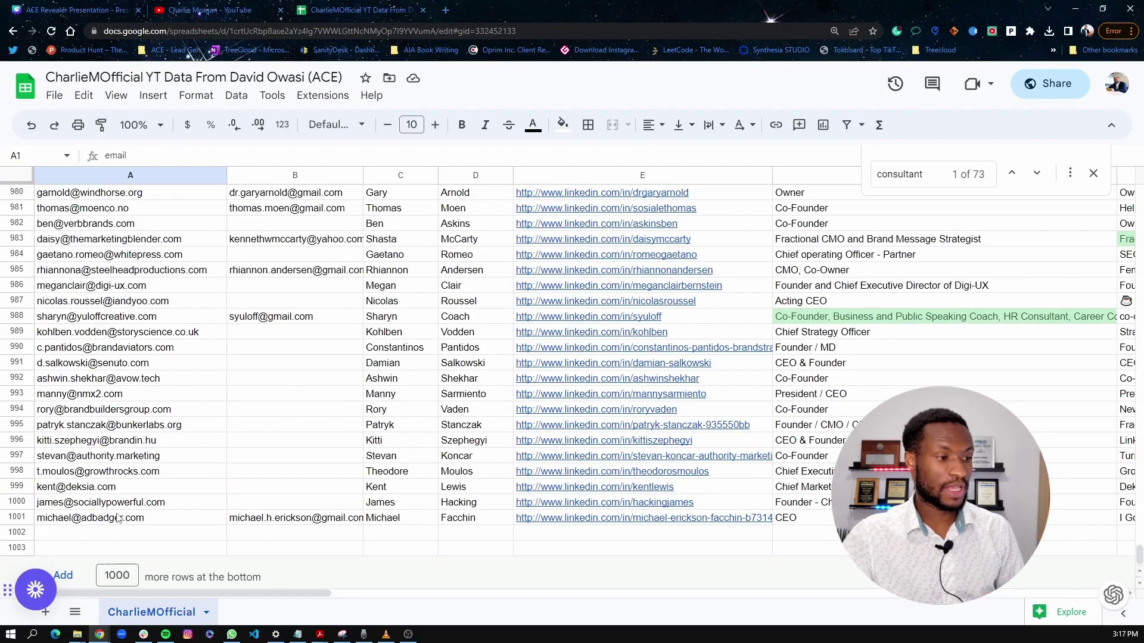
# Inspect the contact emails near the end of the list, in rows 999 and 977 to 979
pyautogui.click(123, 489)
pyautogui.scroll(2, 116, 288)
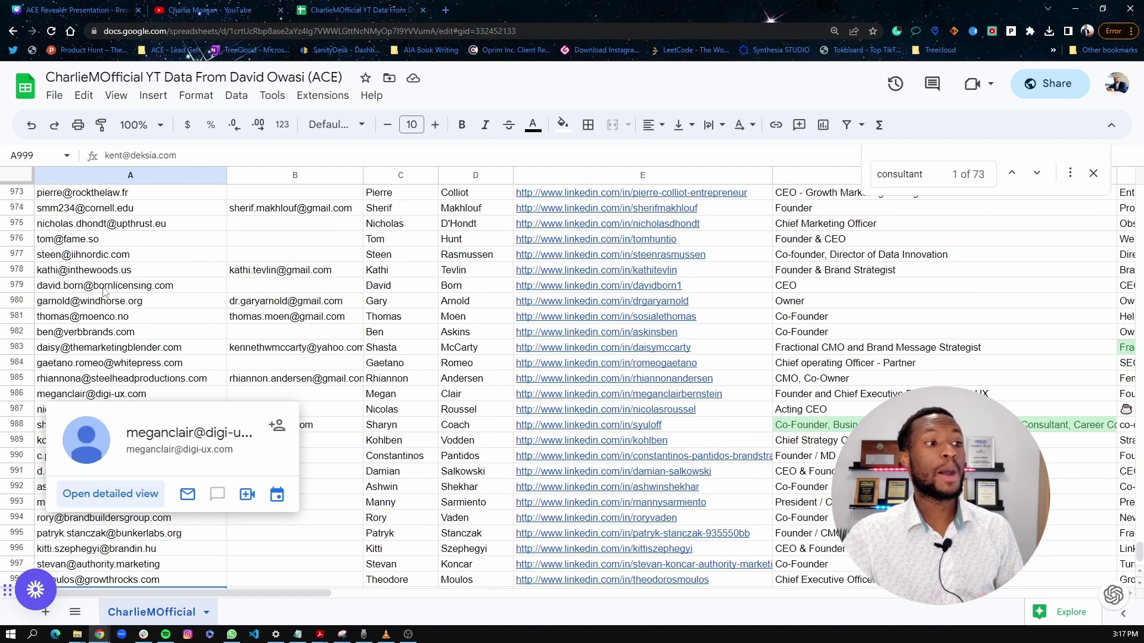
pyautogui.click(106, 257)
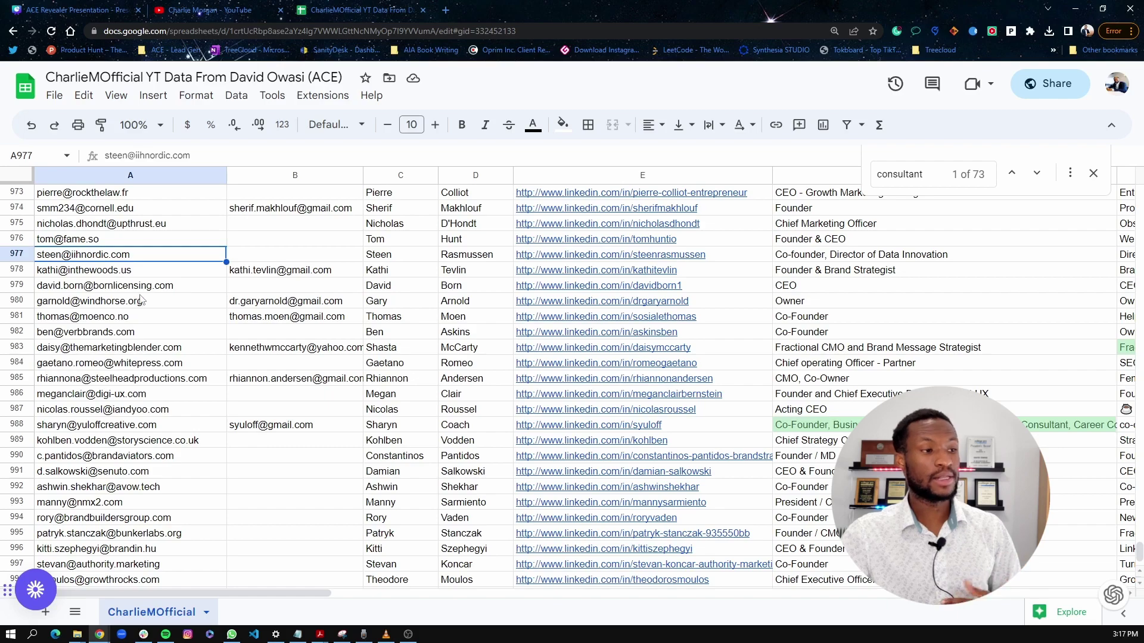
pyautogui.click(122, 272)
pyautogui.click(107, 287)
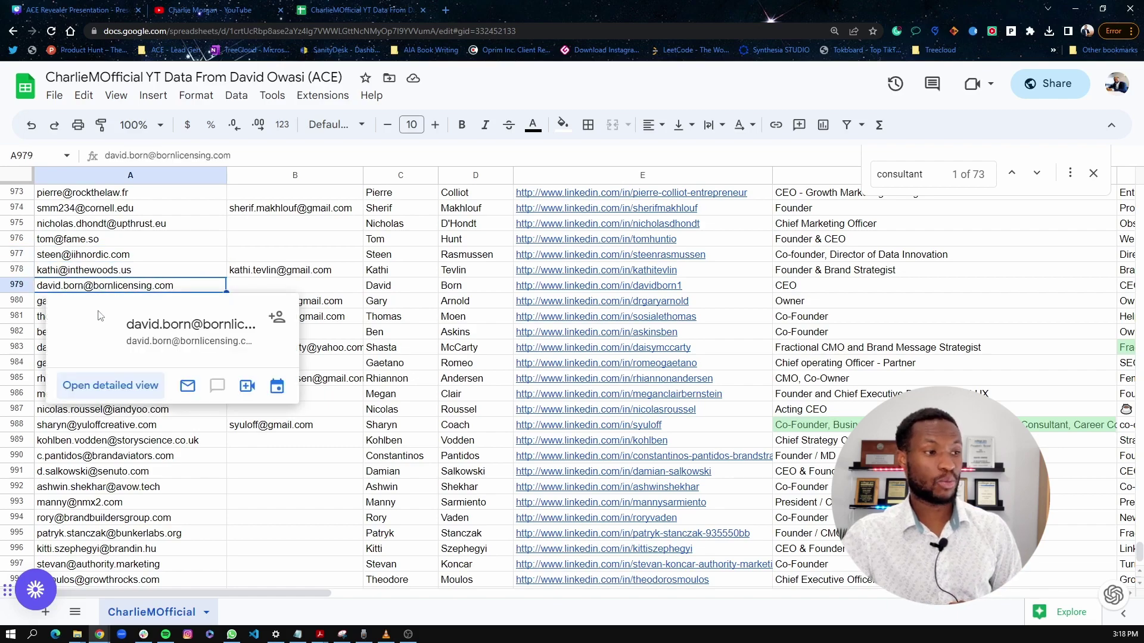
# Browse back up the lead list and open the LinkedIn profile linked in row 793
pyautogui.scroll(20, 436, 346)
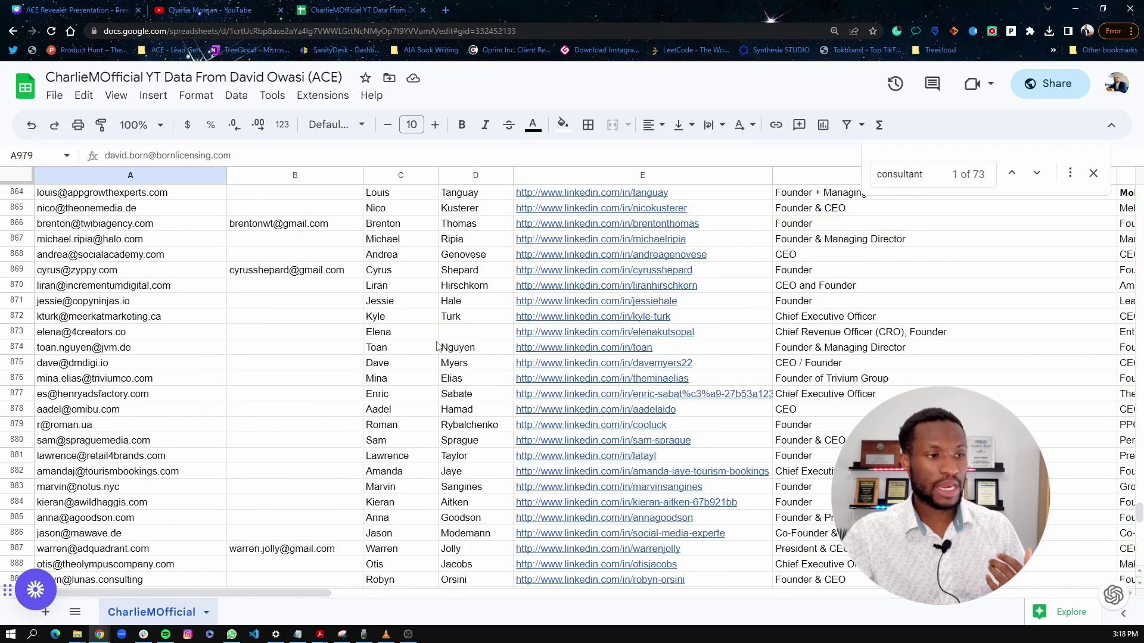
pyautogui.scroll(10, 437, 346)
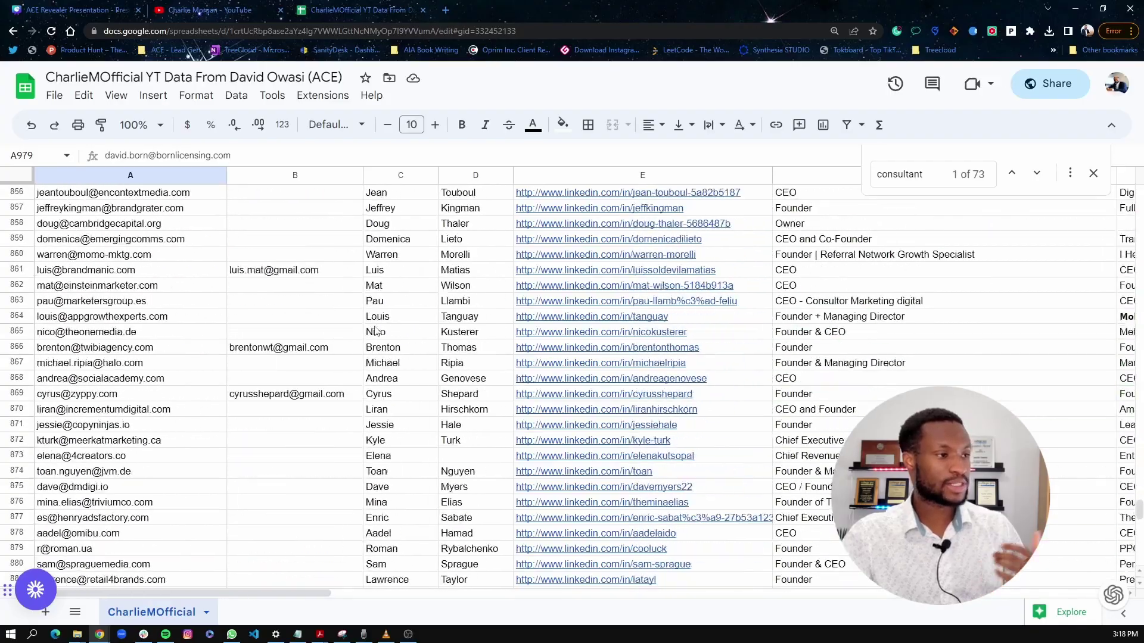
pyautogui.scroll(10, 375, 332)
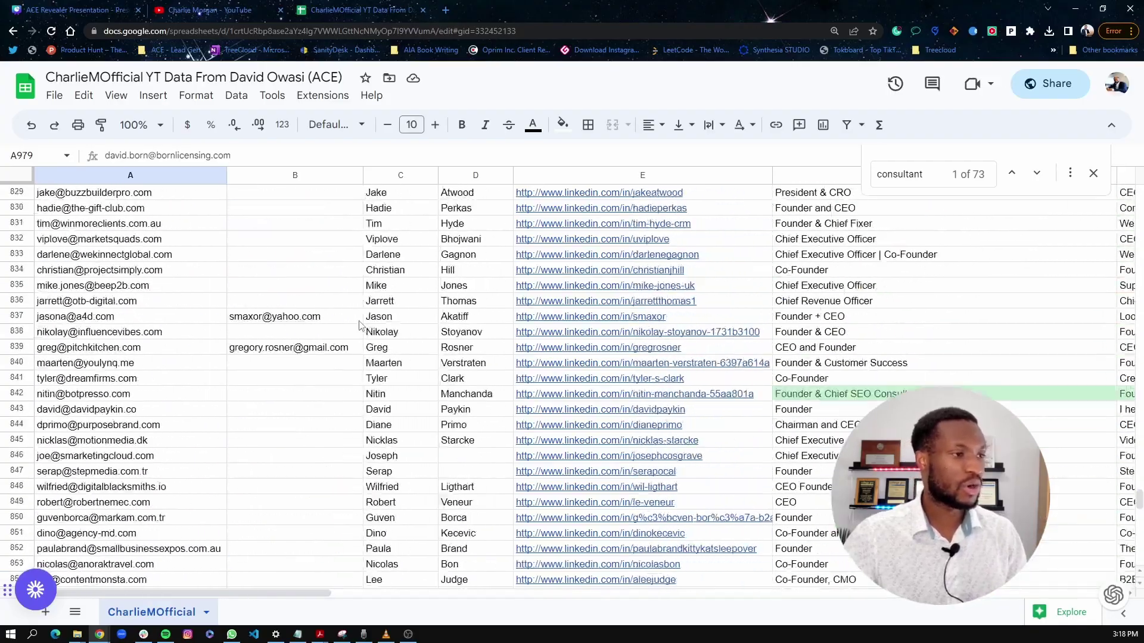
pyautogui.scroll(13, 360, 325)
pyautogui.click(116, 260)
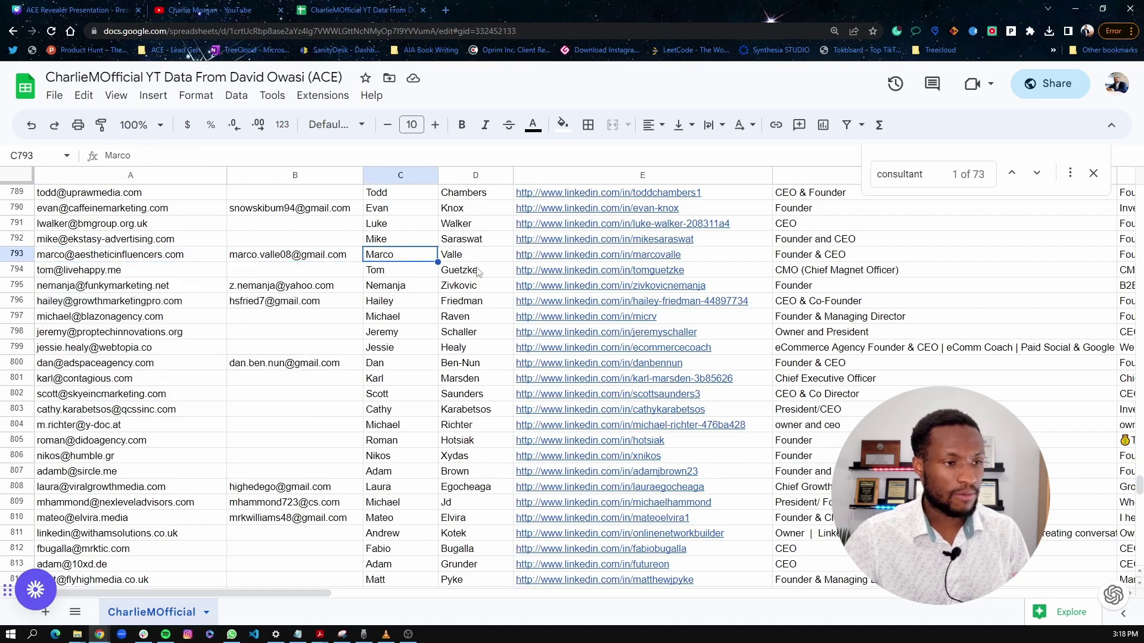
pyautogui.click(558, 258)
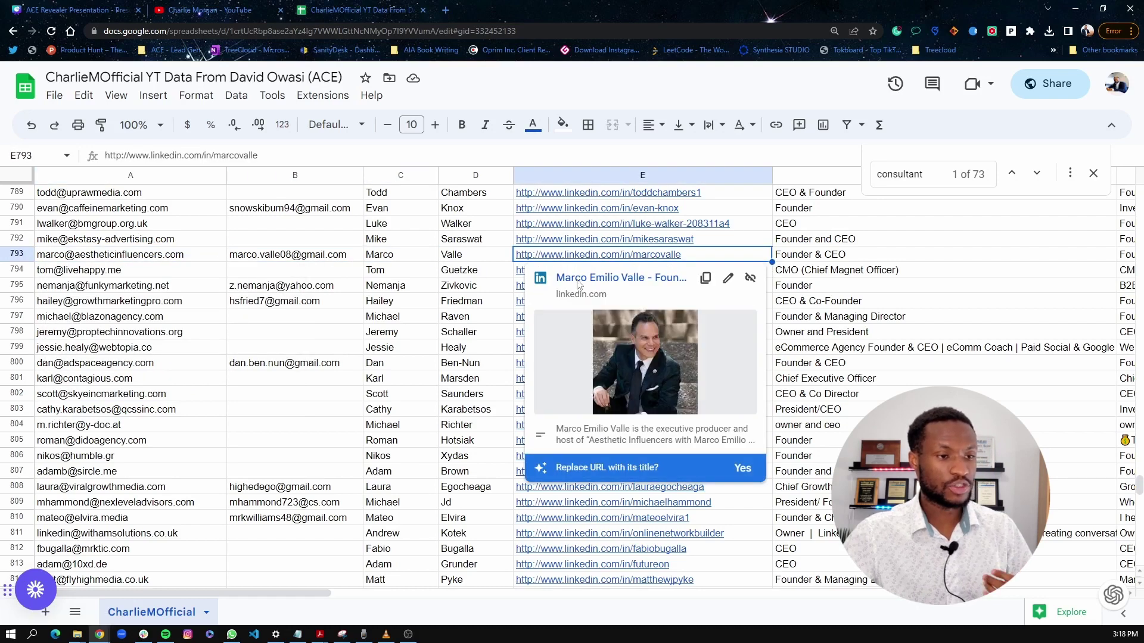
pyautogui.click(620, 277)
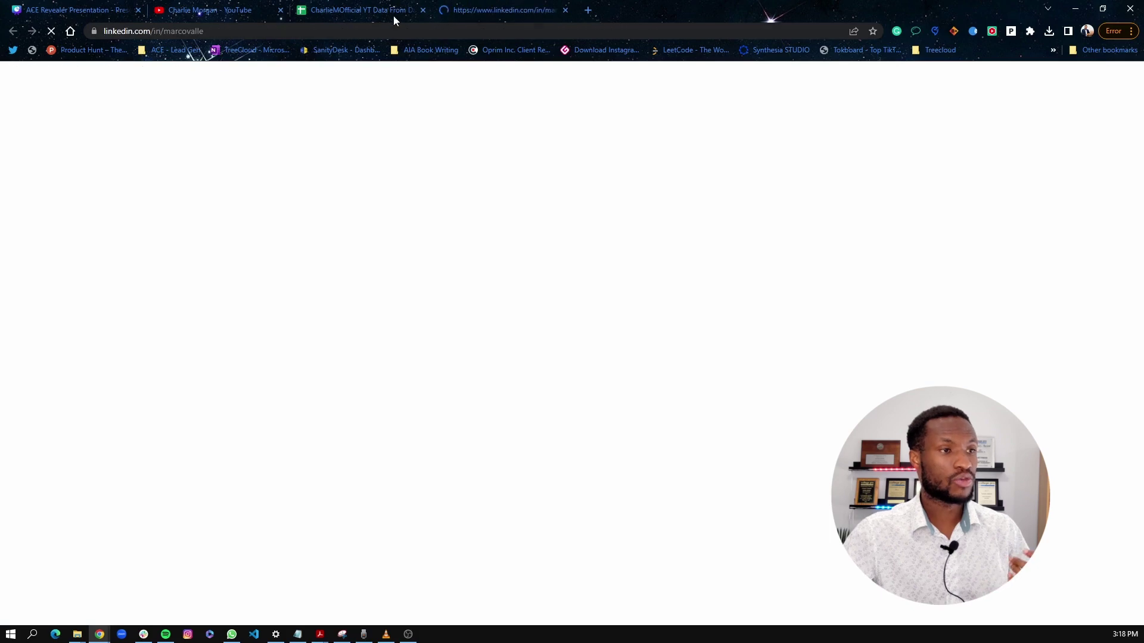
# Recheck row 793 in the sheet, and read that lead's LinkedIn profile, expanding the Founder & CEO experience description
pyautogui.click(357, 10)
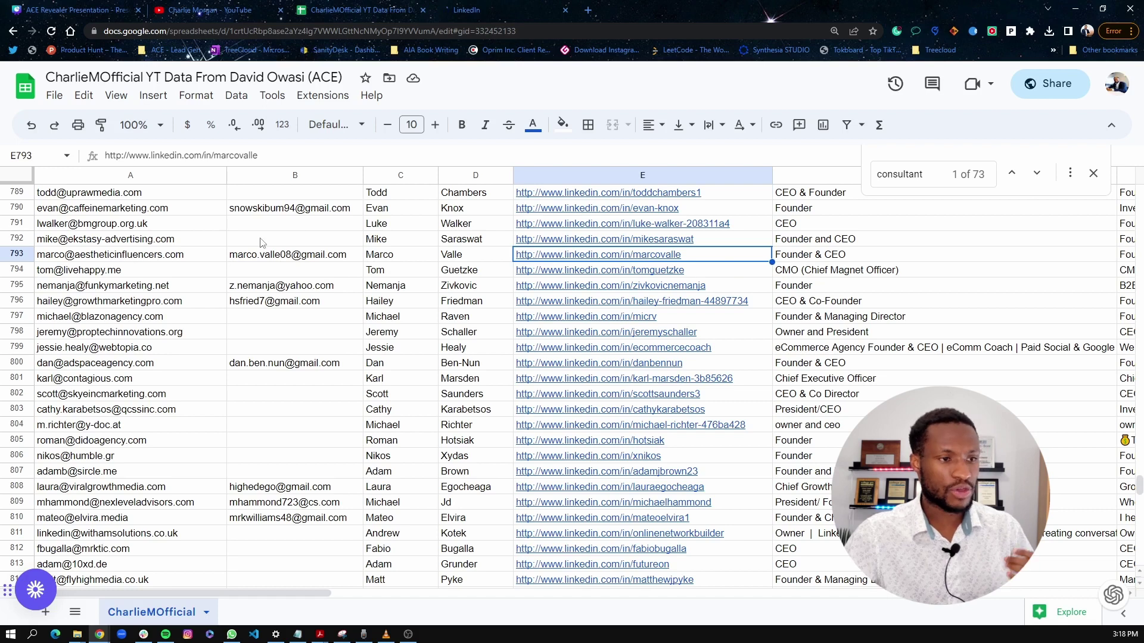
pyautogui.click(478, 8)
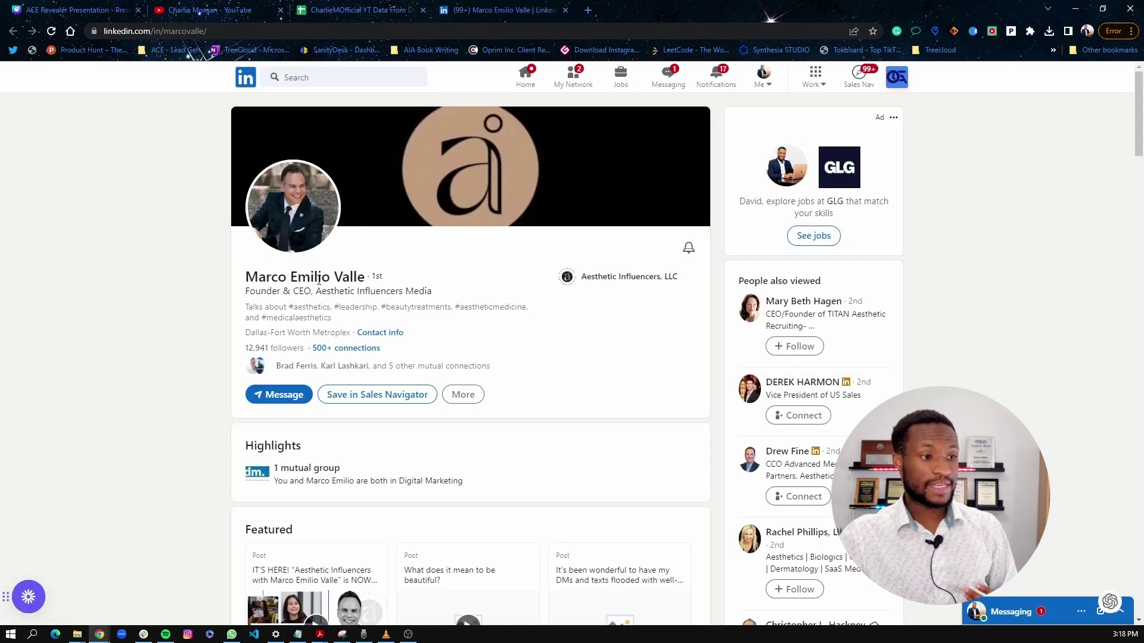
pyautogui.scroll(-15, 309, 316)
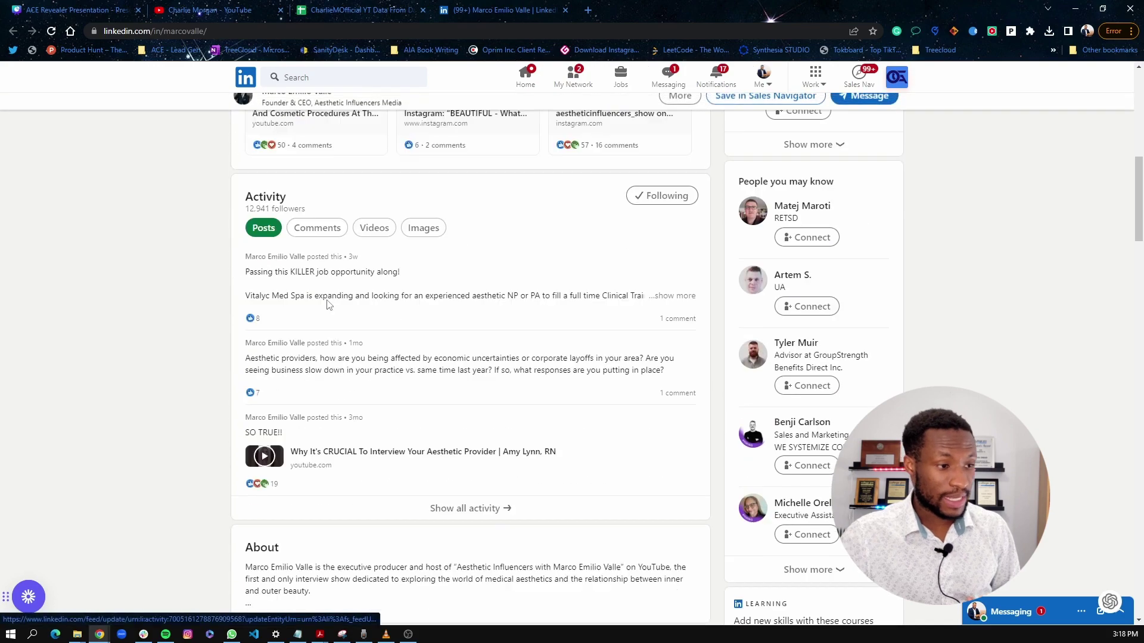
pyautogui.scroll(-2, 327, 305)
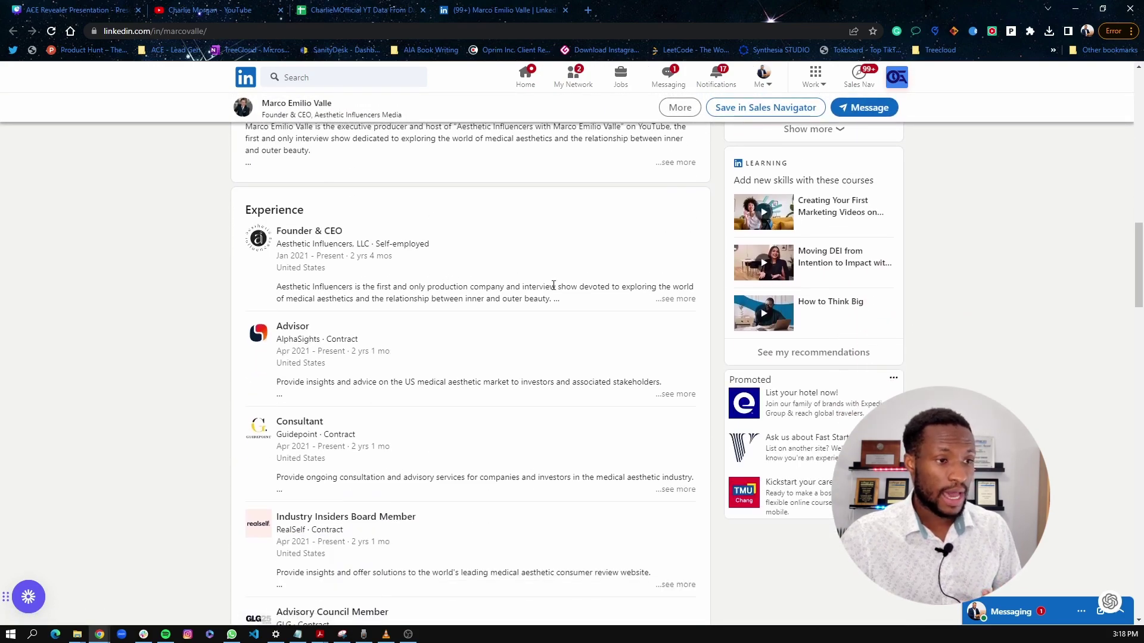
pyautogui.click(677, 299)
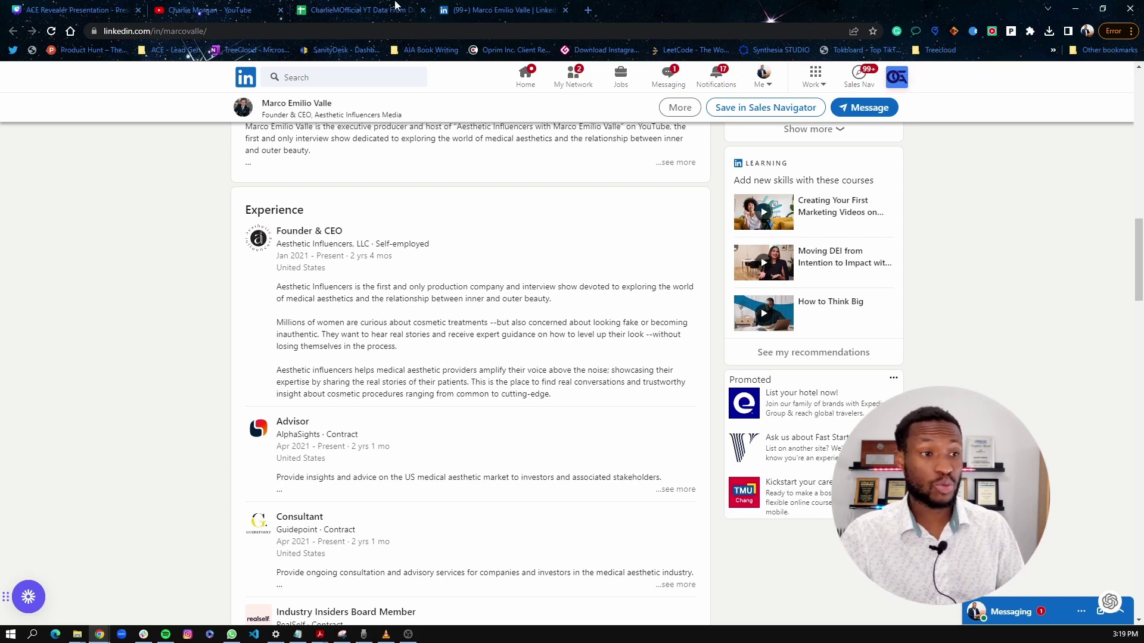
# Return to the lead spreadsheet and open the LinkedIn profile linked in row 571
pyautogui.click(361, 9)
pyautogui.scroll(20, 378, 445)
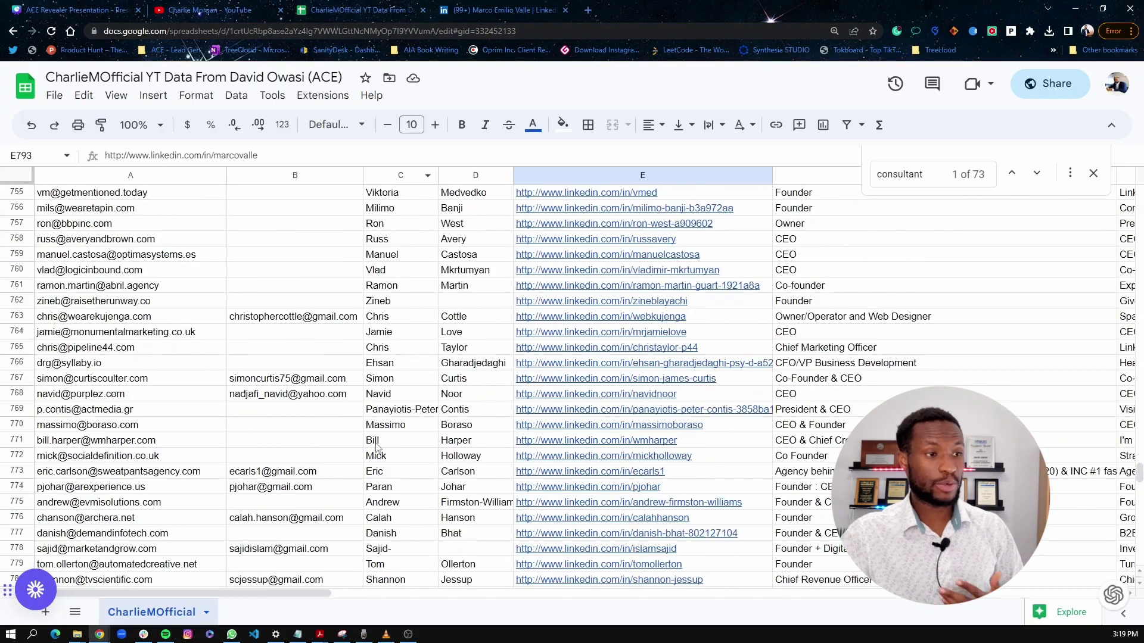
pyautogui.scroll(20, 378, 445)
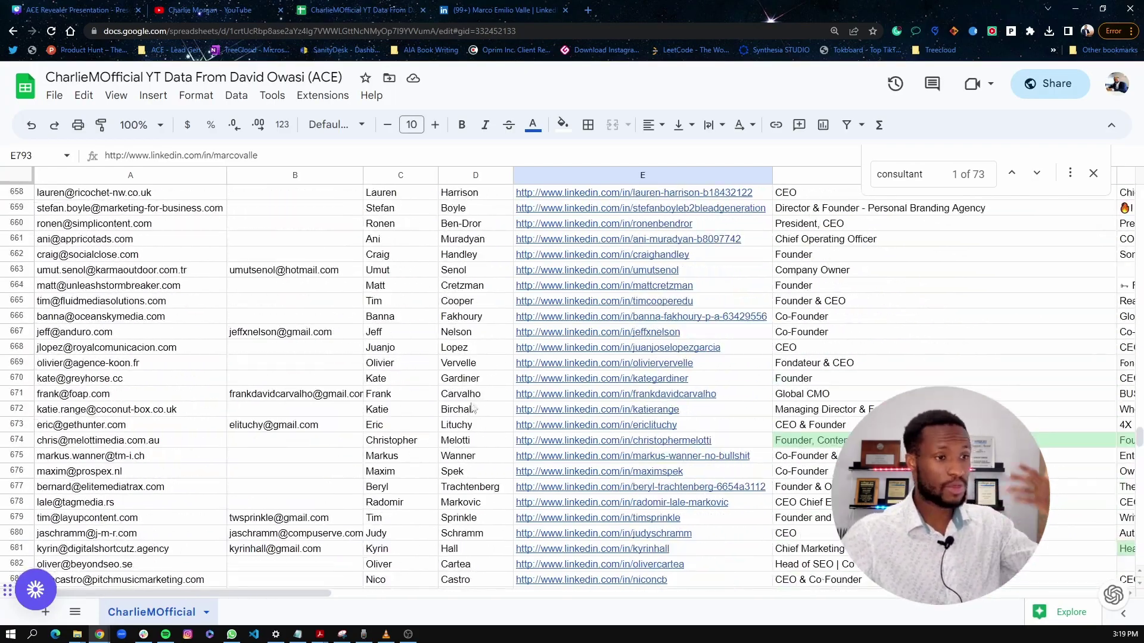
pyautogui.scroll(15, 357, 373)
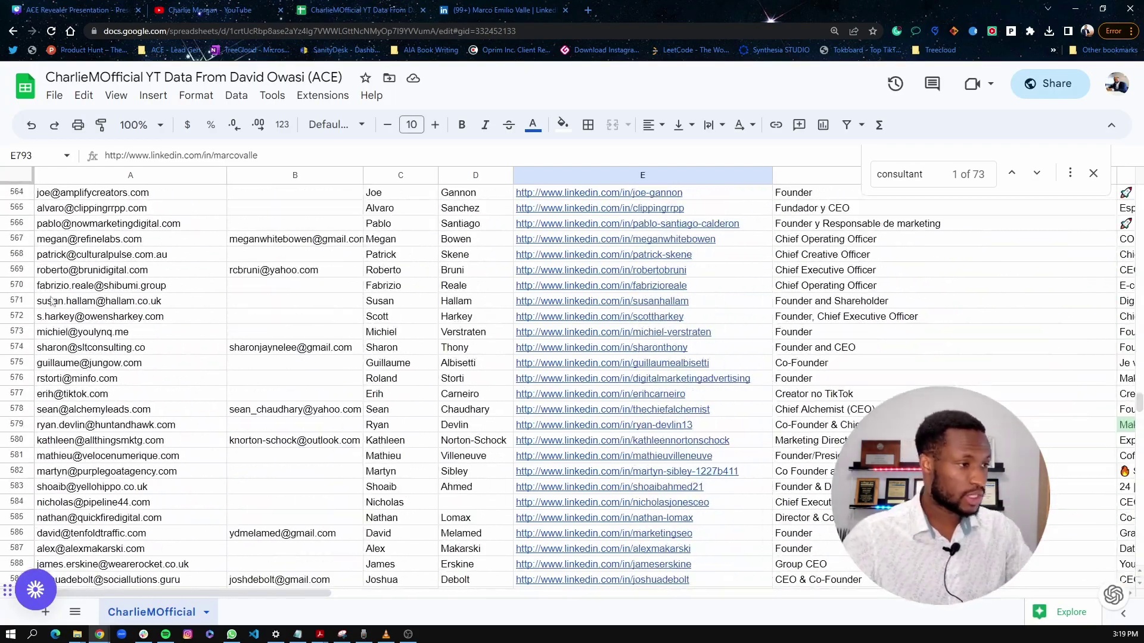
pyautogui.click(550, 304)
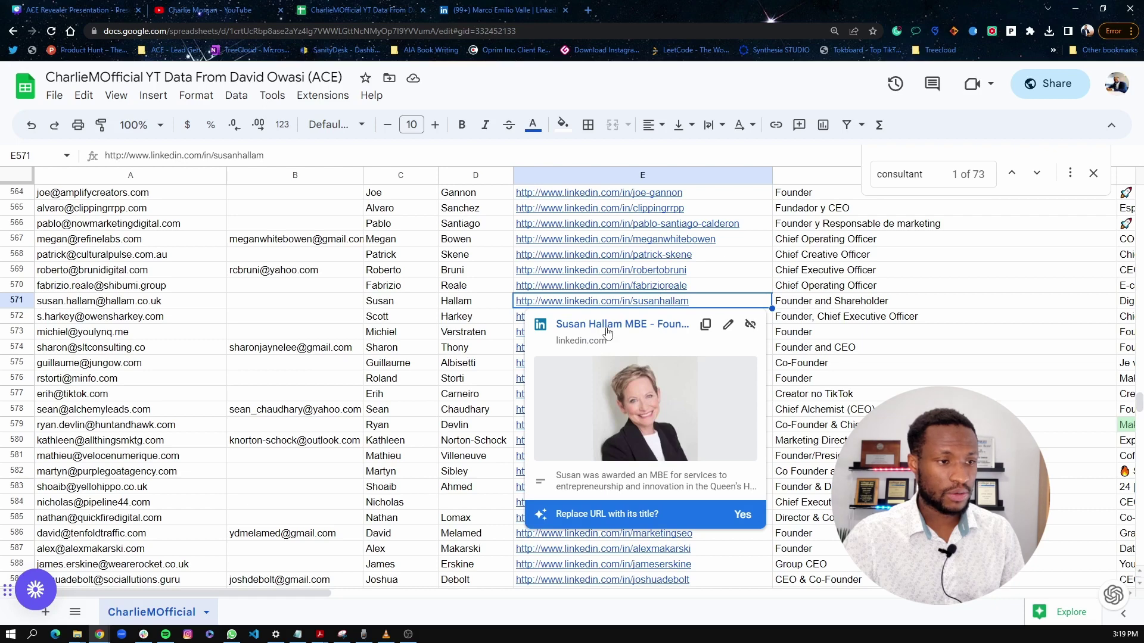
pyautogui.click(607, 332)
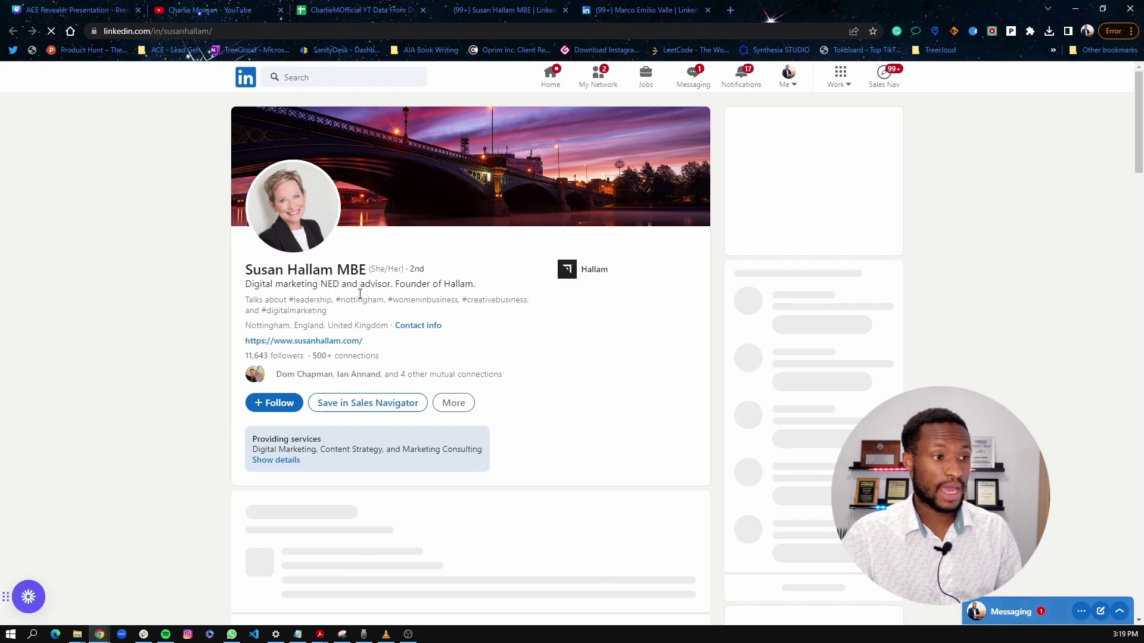
# Read the profile's About and Experience sections, and compare the opened LinkedIn profiles with the YouTube channel's target audience
pyautogui.scroll(-10, 423, 300)
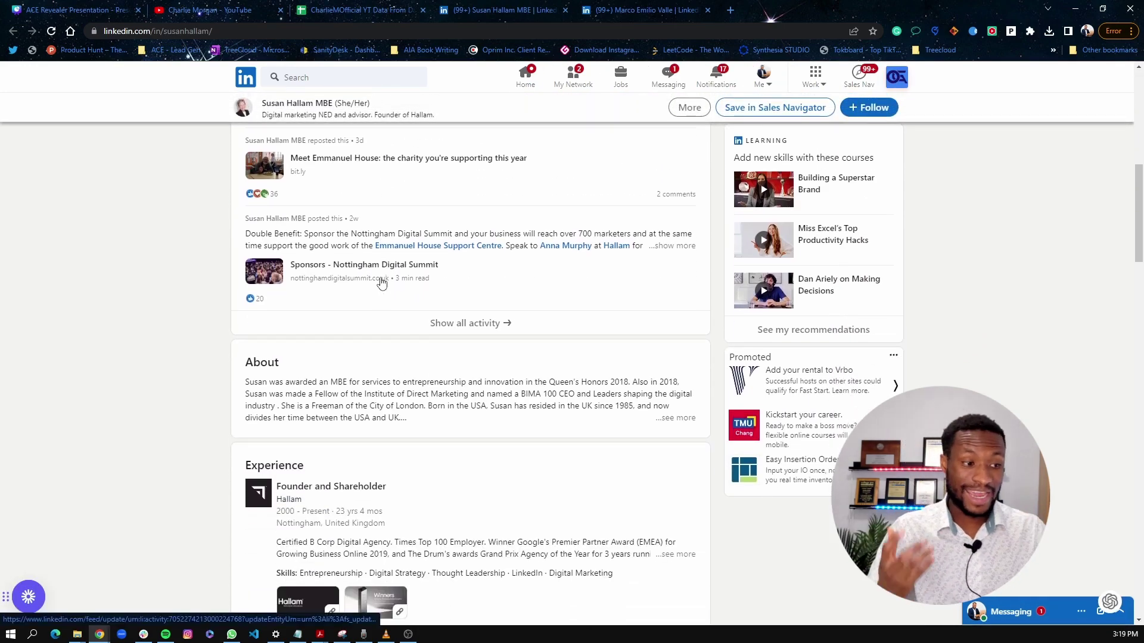
pyautogui.scroll(-3, 389, 290)
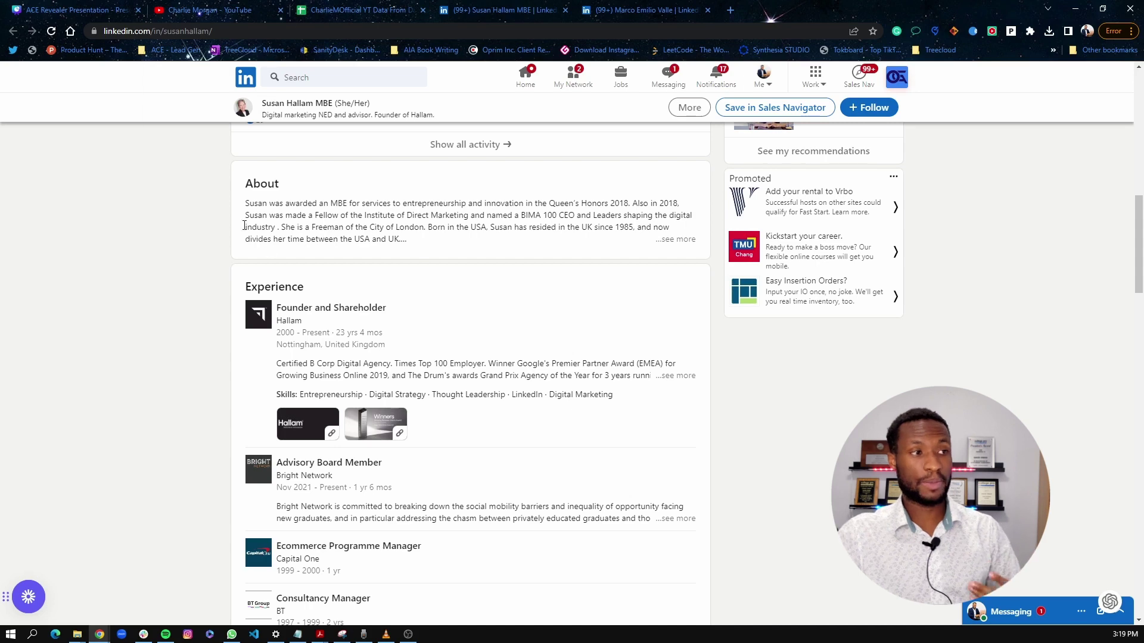
pyautogui.click(180, 6)
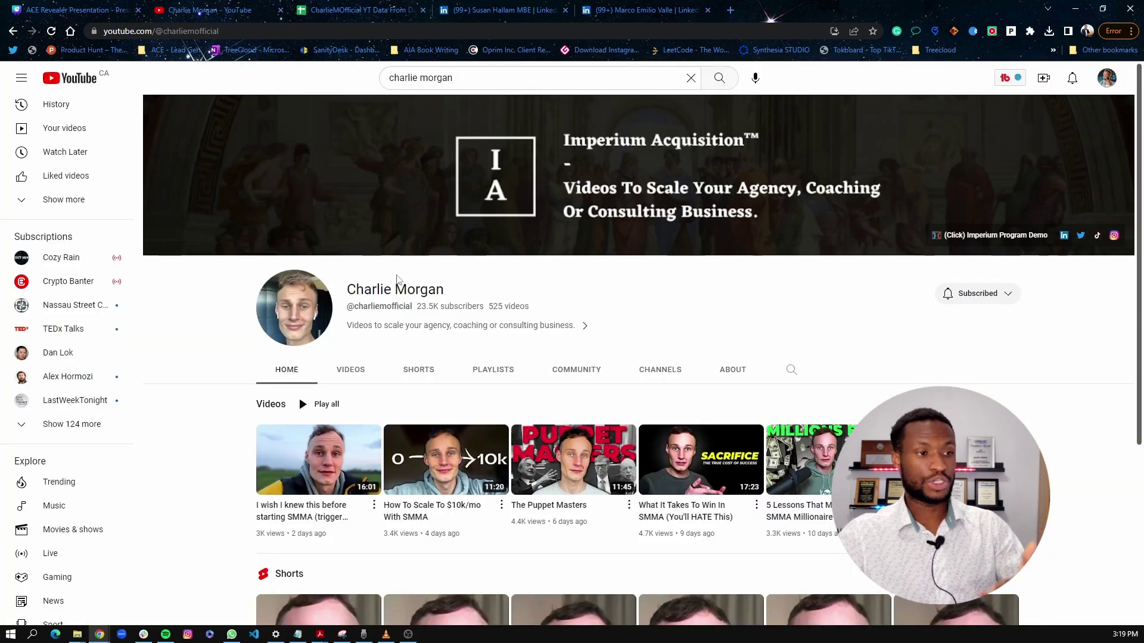
pyautogui.click(614, 8)
pyautogui.click(484, 13)
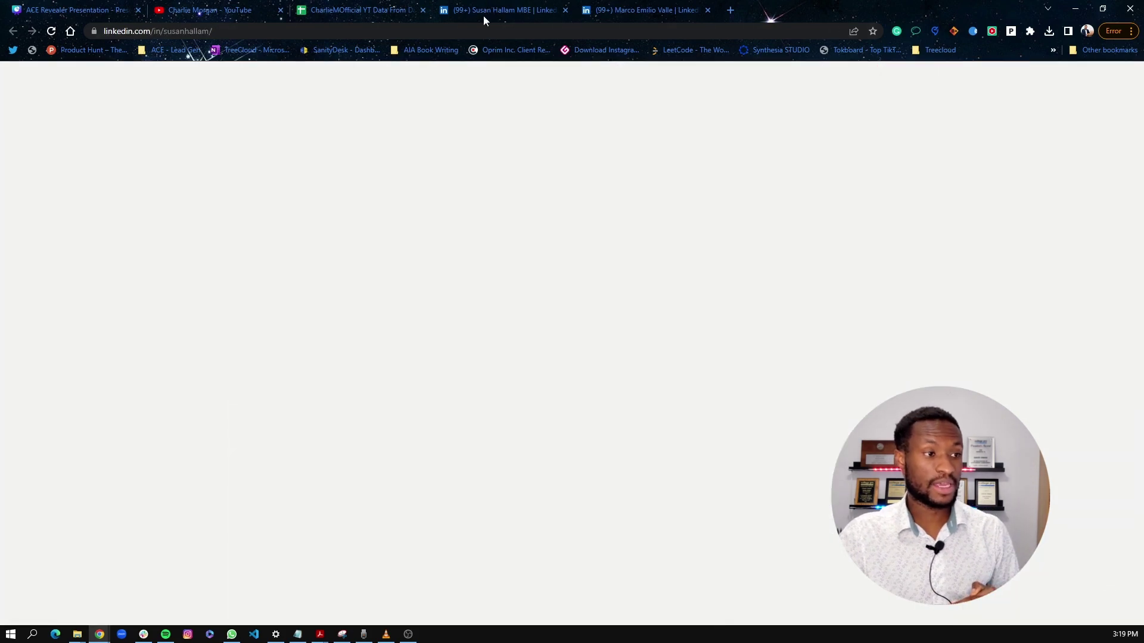